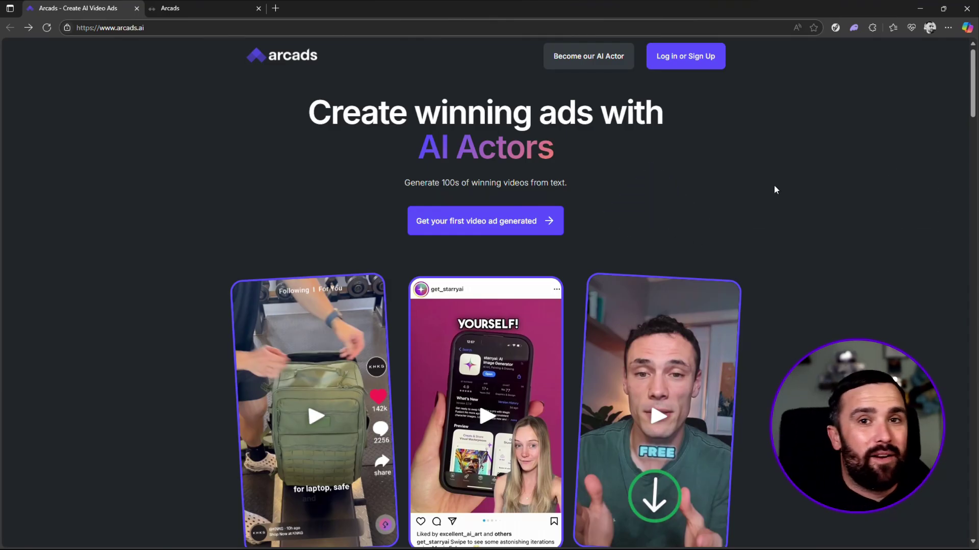
Play the right, middle and left example ad videos on the landing page, pausing the right and left ones
{"action": "scroll", "coordinate": [765, 176], "scroll_direction": "down", "scroll_amount": 2}
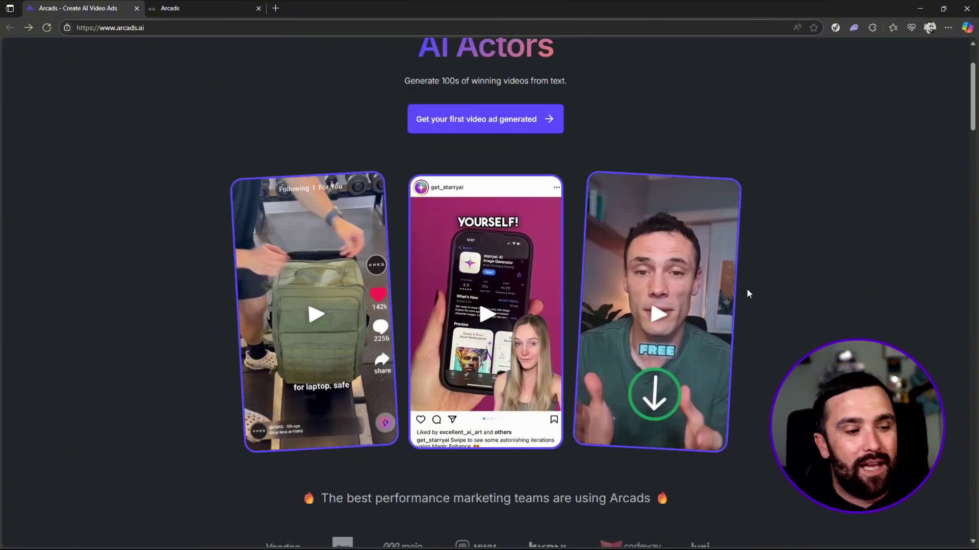
{"action": "left_click", "coordinate": [660, 313]}
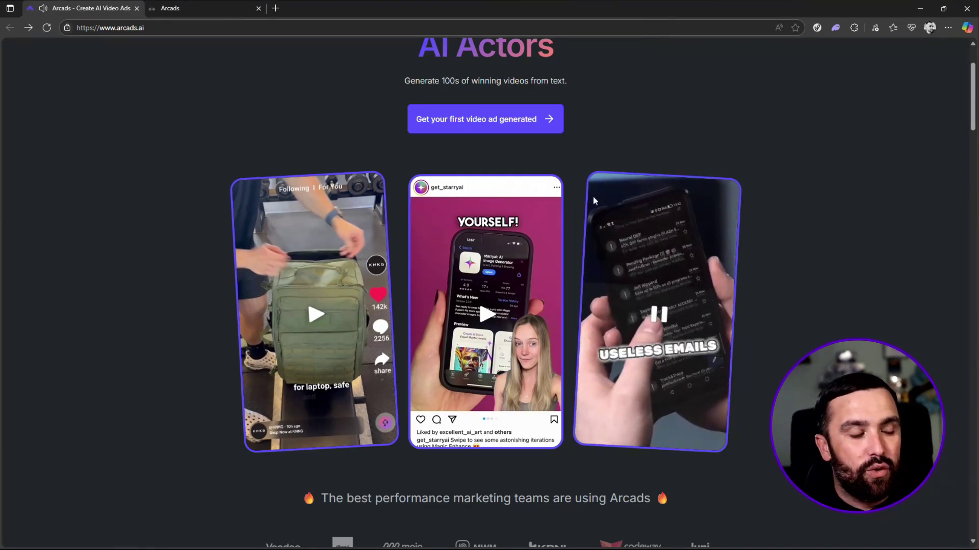
{"action": "left_click", "coordinate": [685, 384]}
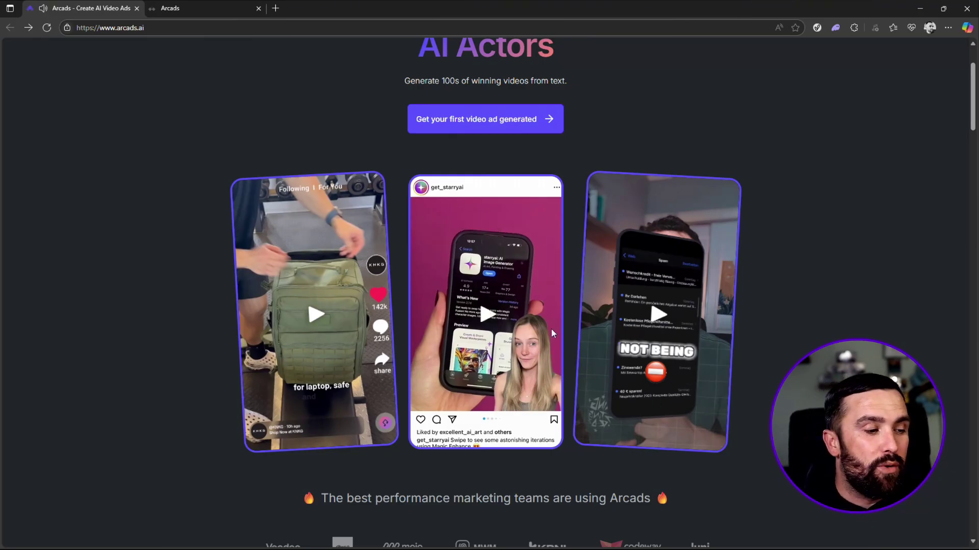
{"action": "left_click", "coordinate": [490, 316]}
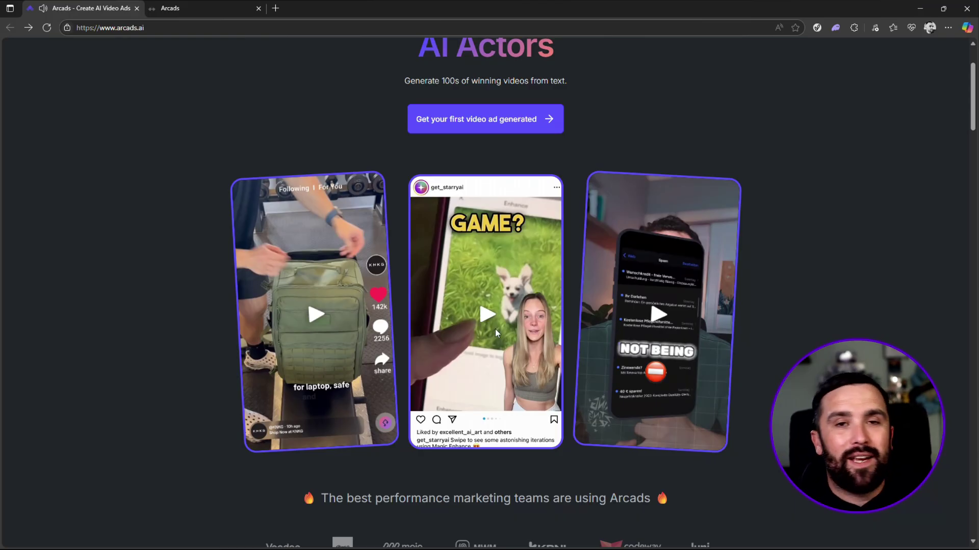
{"action": "left_click", "coordinate": [315, 320]}
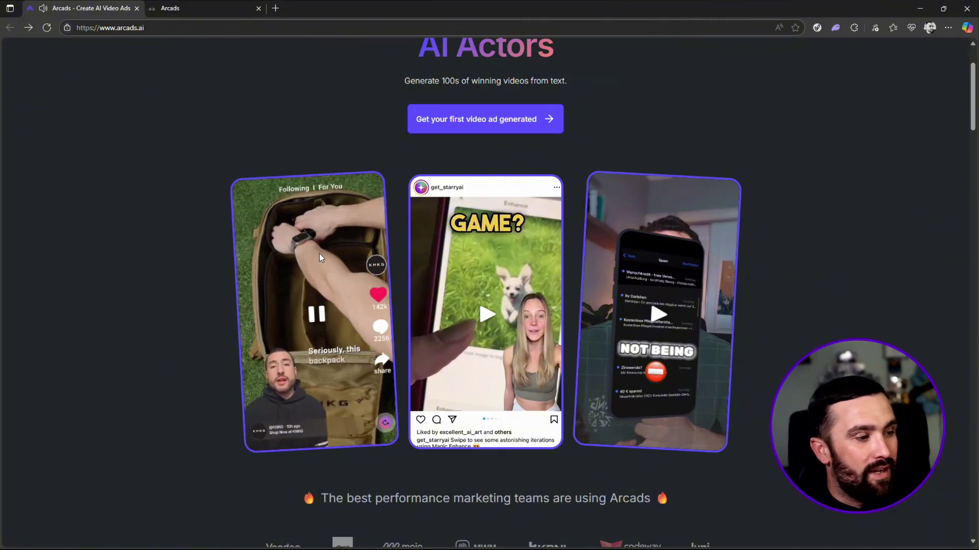
{"action": "left_click", "coordinate": [313, 316]}
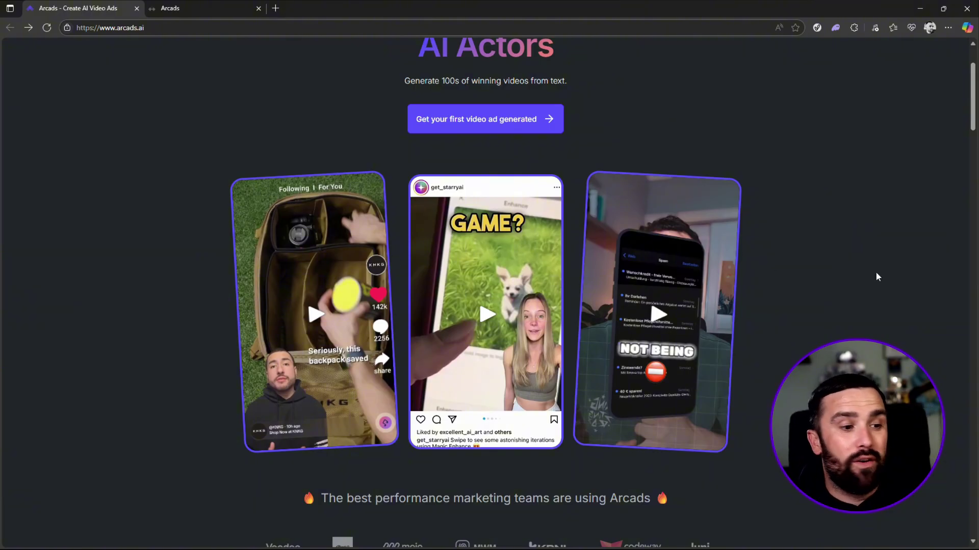
{"action": "scroll", "coordinate": [855, 245], "scroll_direction": "down", "scroll_amount": 5}
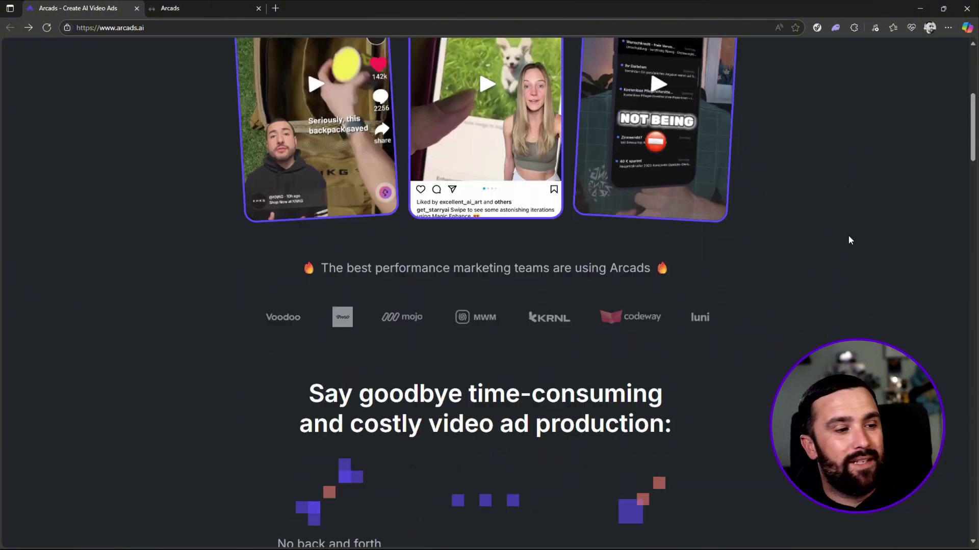
{"action": "scroll", "coordinate": [849, 240], "scroll_direction": "down", "scroll_amount": 1}
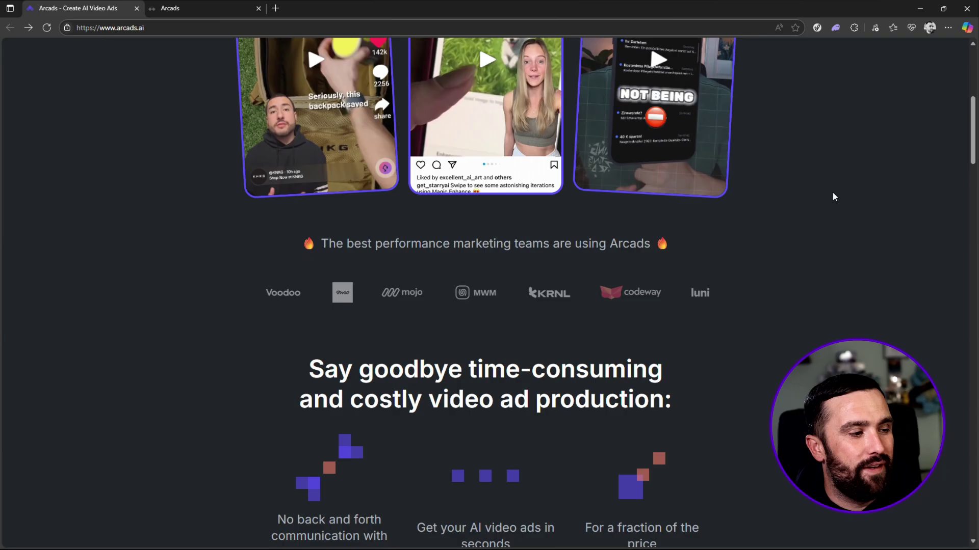
{"action": "scroll", "coordinate": [798, 177], "scroll_direction": "down", "scroll_amount": 2}
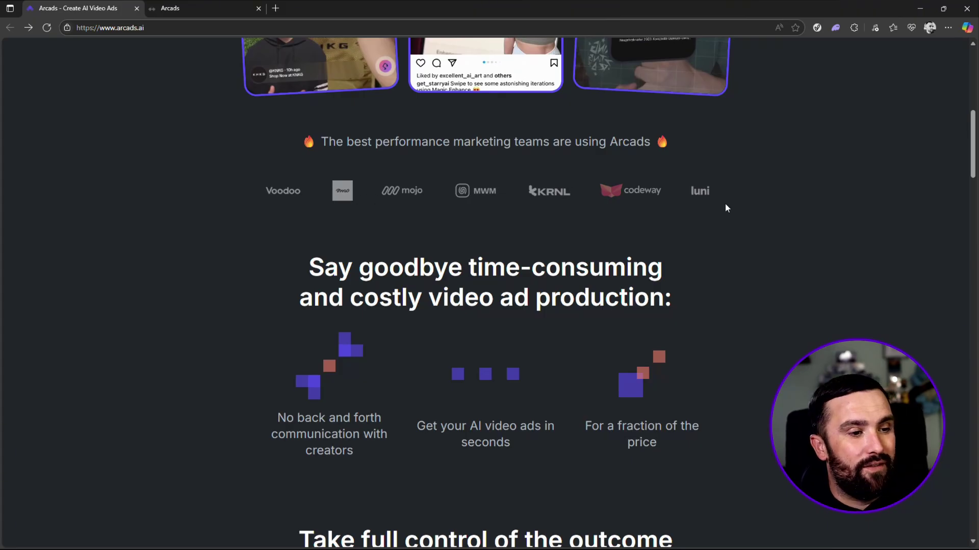
{"action": "scroll", "coordinate": [880, 207], "scroll_direction": "down", "scroll_amount": 3}
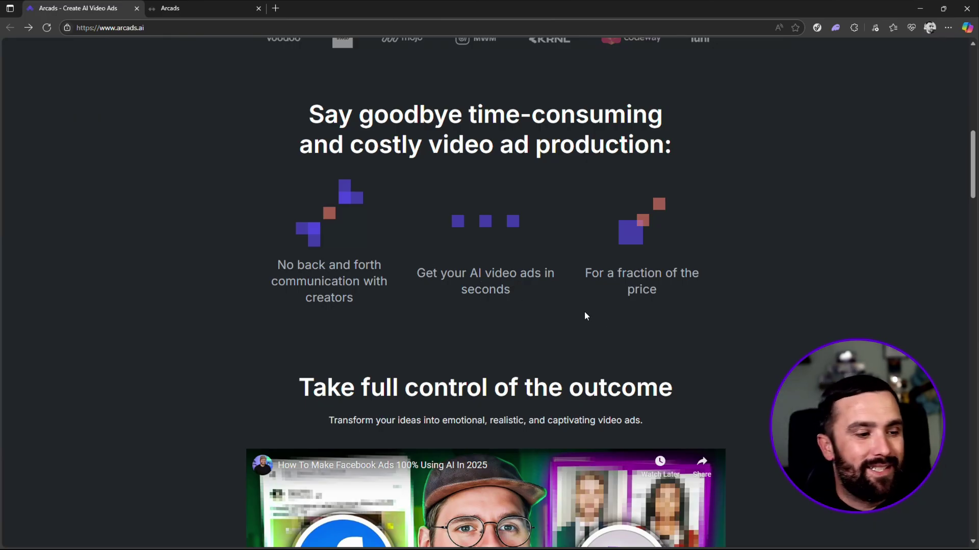
{"action": "scroll", "coordinate": [912, 203], "scroll_direction": "down", "scroll_amount": 7}
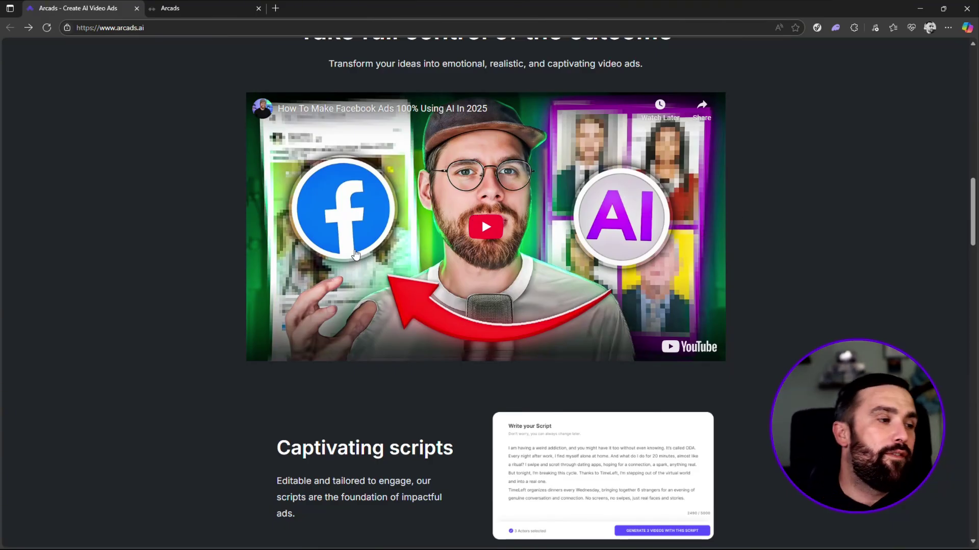
{"action": "scroll", "coordinate": [813, 206], "scroll_direction": "down", "scroll_amount": 5}
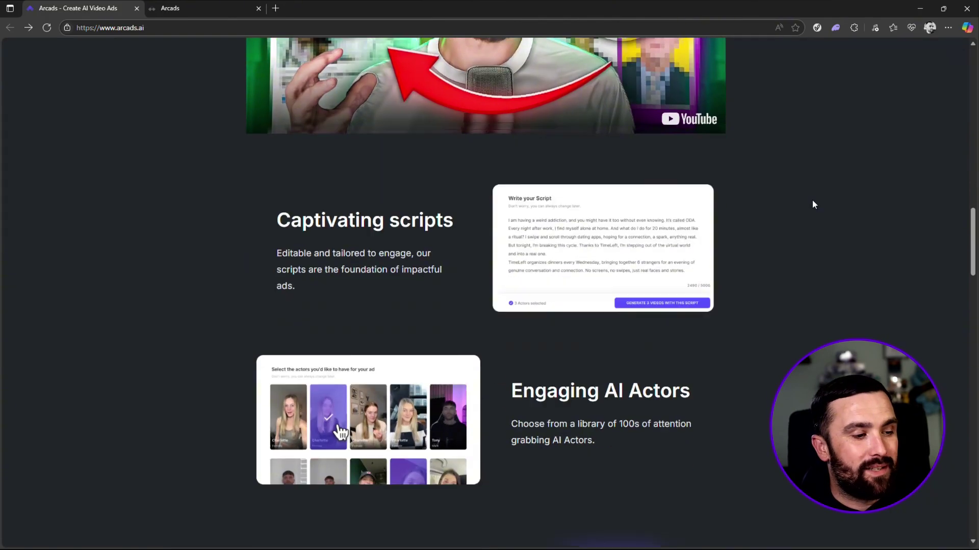
{"action": "scroll", "coordinate": [813, 202], "scroll_direction": "down", "scroll_amount": 2}
{"action": "scroll", "coordinate": [550, 163], "scroll_direction": "up", "scroll_amount": 1}
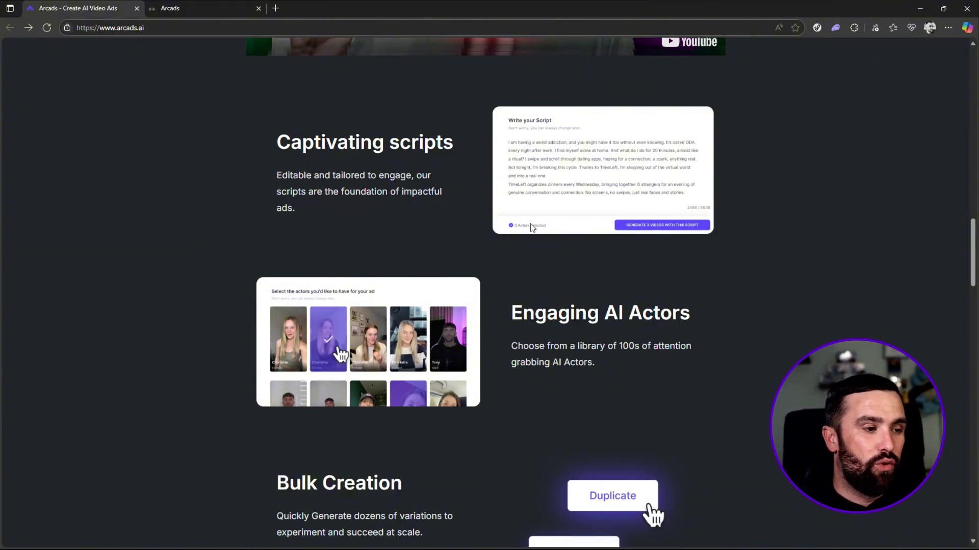
{"action": "scroll", "coordinate": [332, 361], "scroll_direction": "down", "scroll_amount": 1}
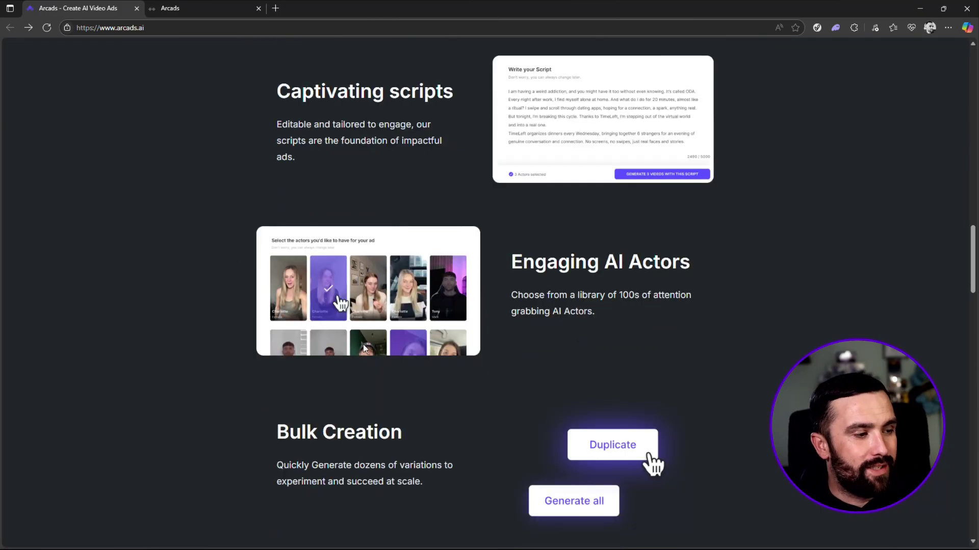
{"action": "scroll", "coordinate": [662, 293], "scroll_direction": "down", "scroll_amount": 5}
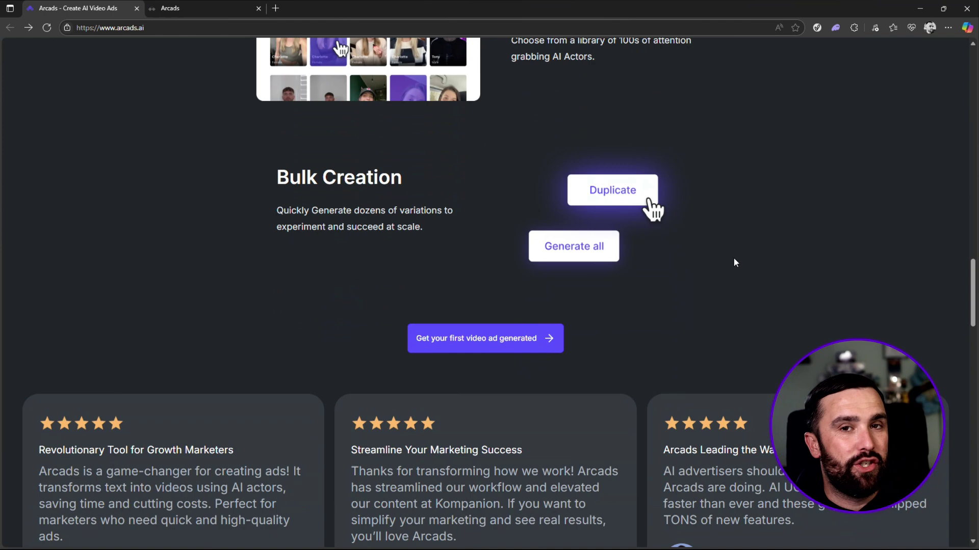
{"action": "scroll", "coordinate": [532, 399], "scroll_direction": "down", "scroll_amount": 4}
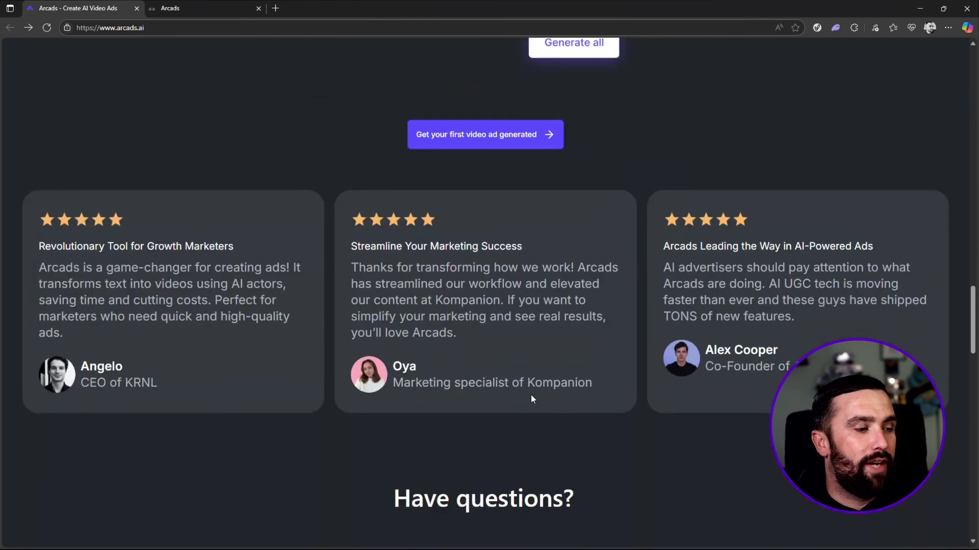
{"action": "scroll", "coordinate": [890, 168], "scroll_direction": "down", "scroll_amount": 4}
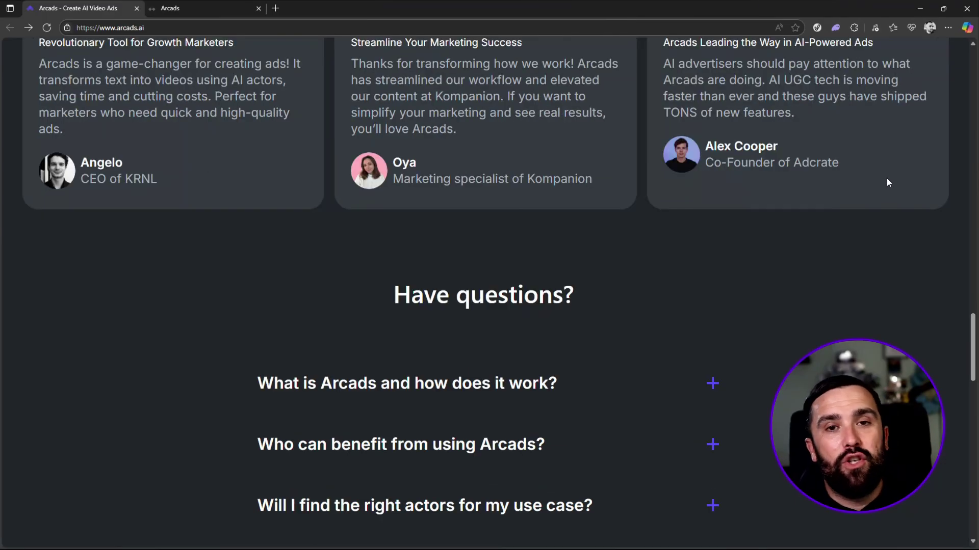
{"action": "scroll", "coordinate": [876, 199], "scroll_direction": "down", "scroll_amount": 15}
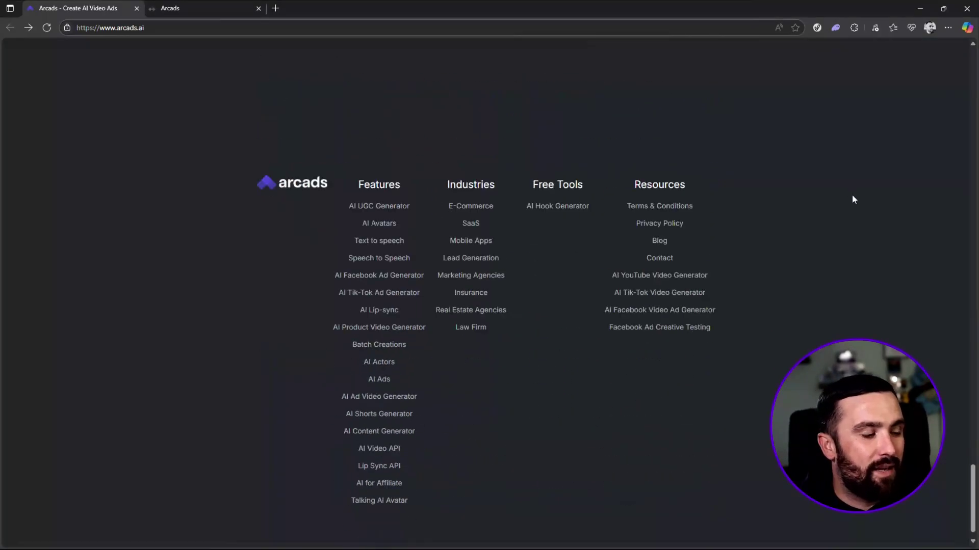
{"action": "scroll", "coordinate": [841, 204], "scroll_direction": "down", "scroll_amount": 1}
{"action": "scroll", "coordinate": [834, 209], "scroll_direction": "up", "scroll_amount": 20}
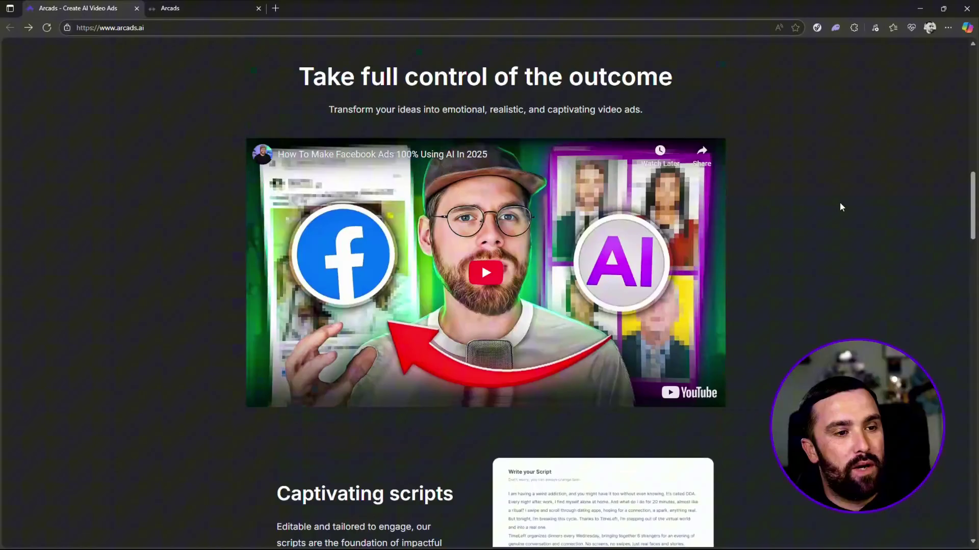
{"action": "scroll", "coordinate": [840, 207], "scroll_direction": "up", "scroll_amount": 10}
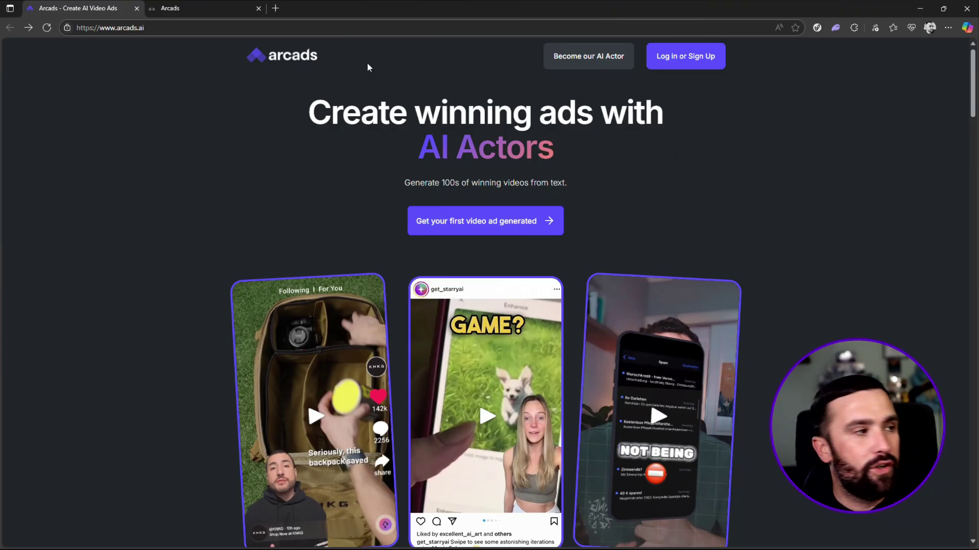
Play the smm go 2 project's actor video from July week 3, then create a new empty project
{"action": "left_click", "coordinate": [203, 8]}
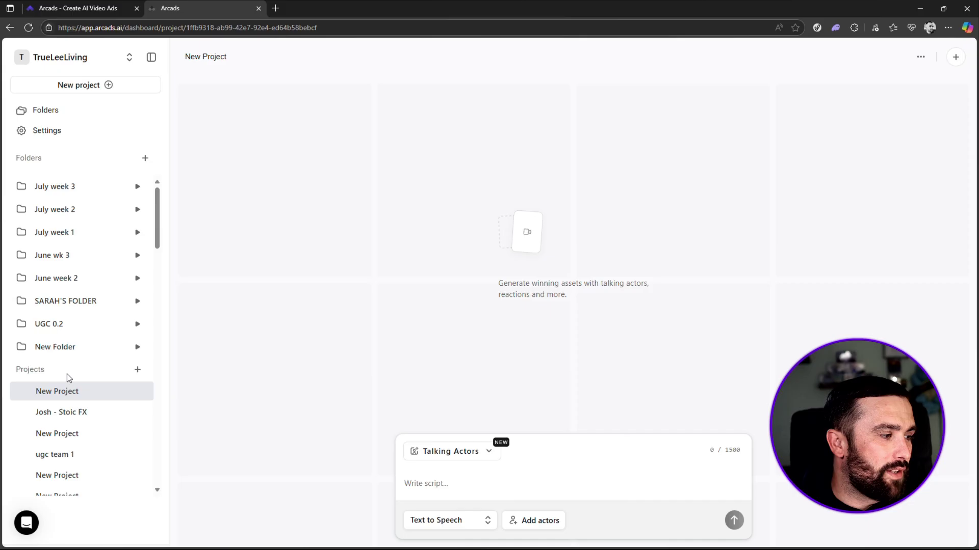
{"action": "left_click", "coordinate": [137, 186]}
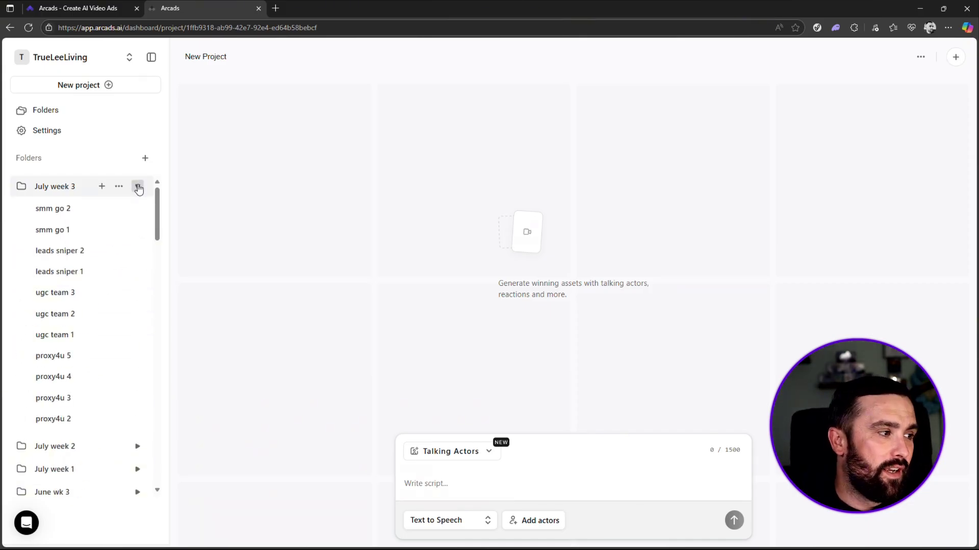
{"action": "left_click", "coordinate": [96, 214]}
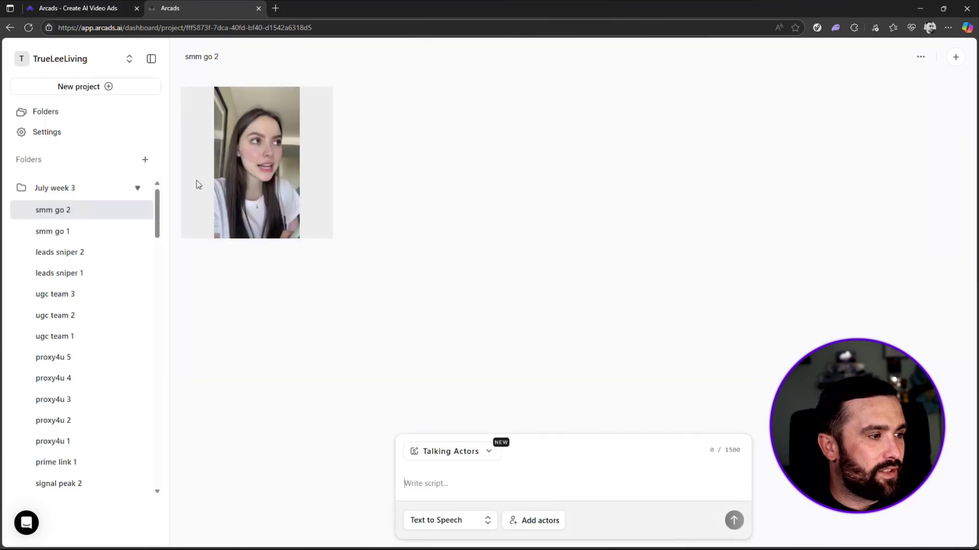
{"action": "left_click", "coordinate": [253, 178]}
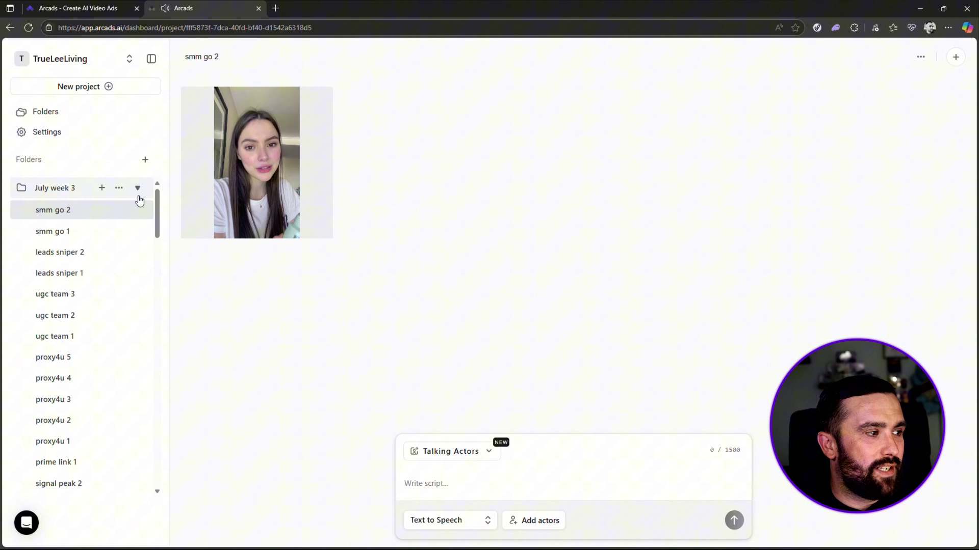
{"action": "left_click", "coordinate": [137, 188]}
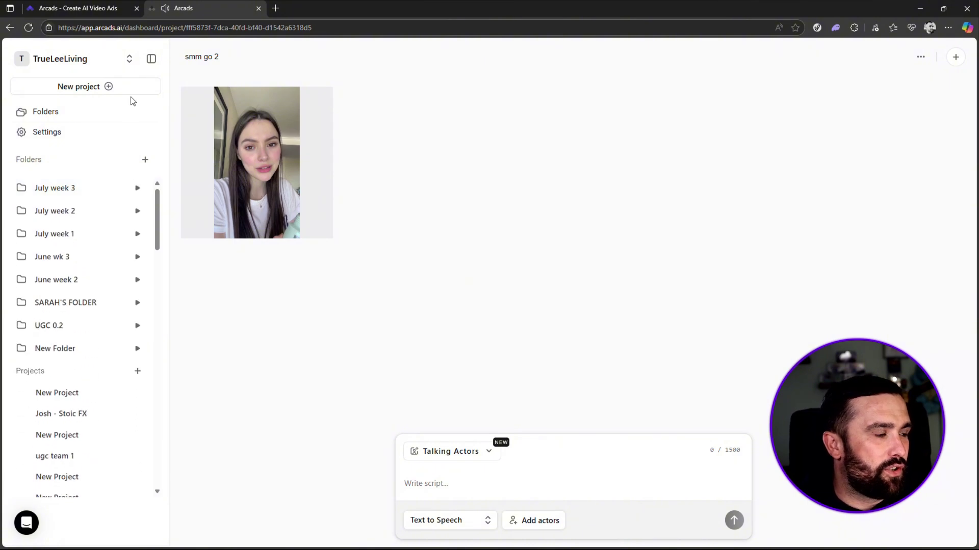
{"action": "left_click", "coordinate": [104, 87]}
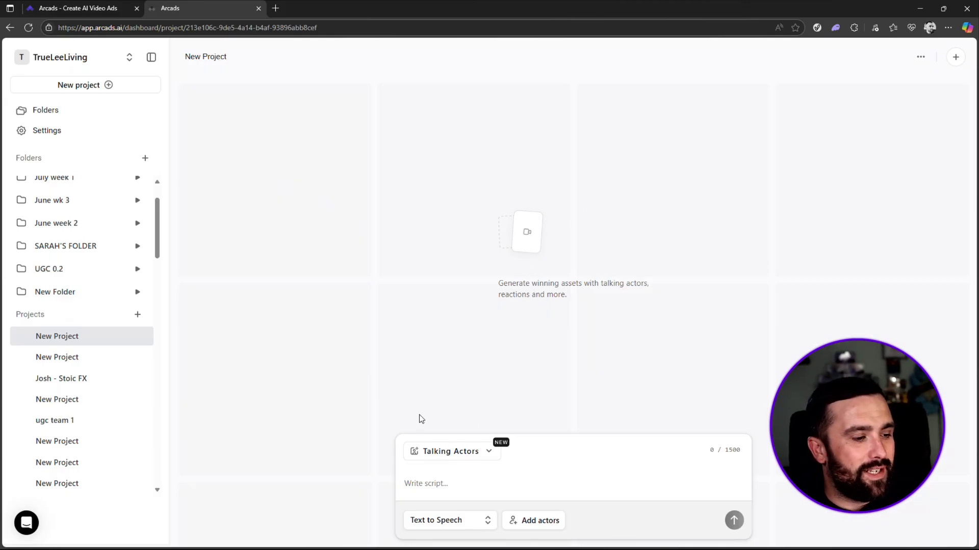
Check the generation modes, keep Talking Actors, and create another new project
{"action": "left_click", "coordinate": [479, 451]}
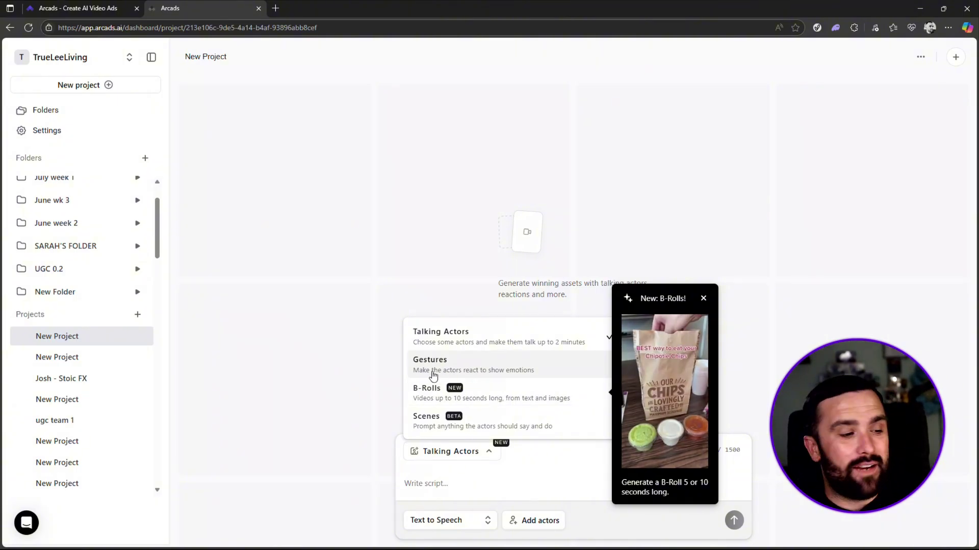
{"action": "left_click", "coordinate": [498, 342]}
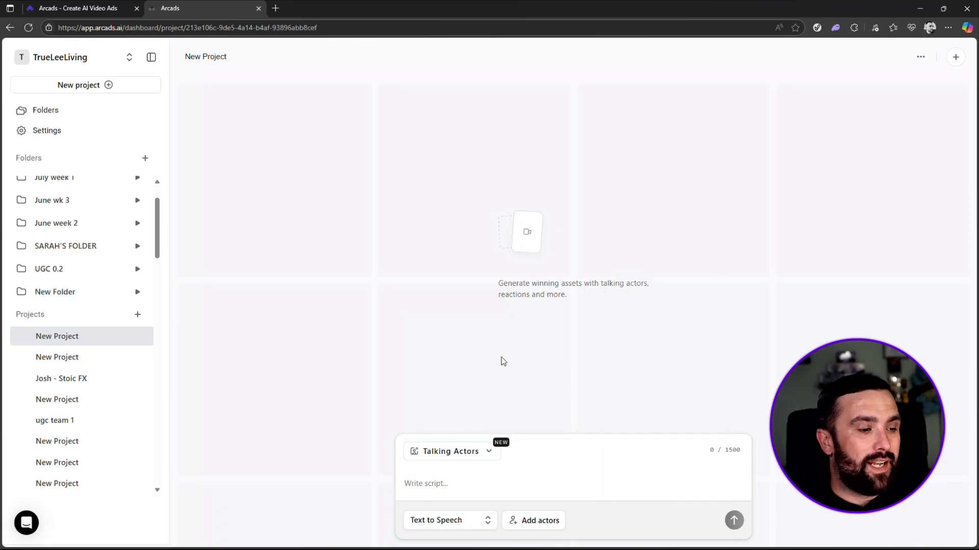
{"action": "left_click", "coordinate": [465, 484]}
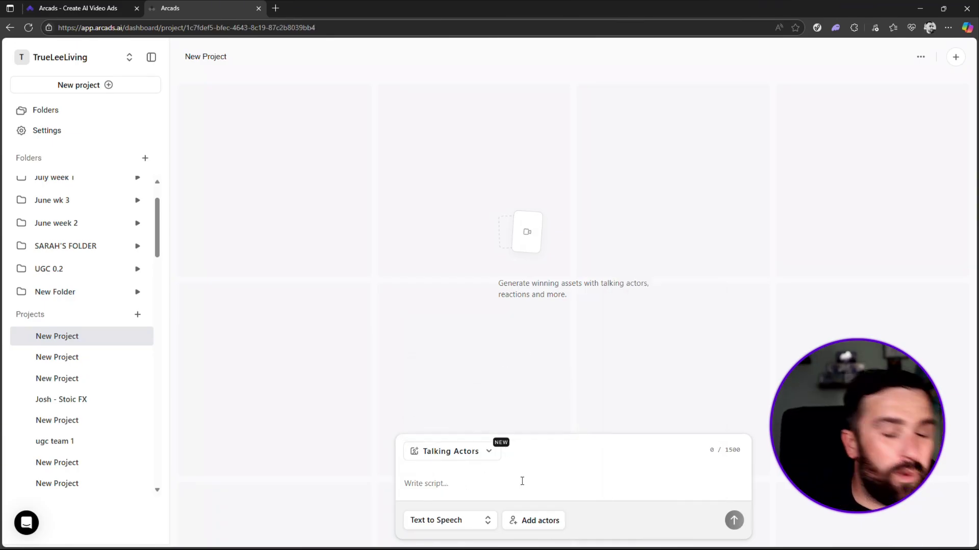
Choose Create actor from the actor library to start building a custom actor
{"action": "left_click", "coordinate": [530, 525]}
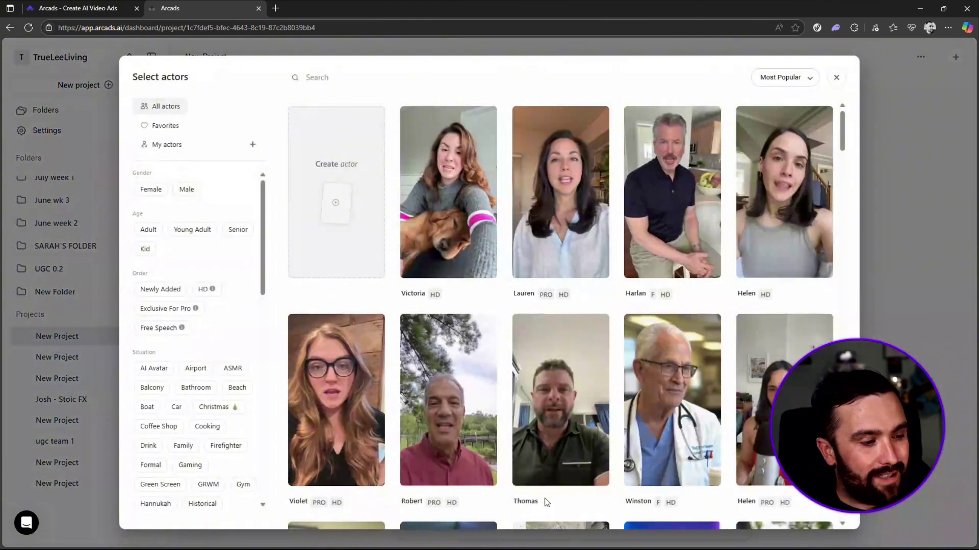
{"action": "left_click_drag", "start_coordinate": [842, 143], "coordinate": [842, 110]}
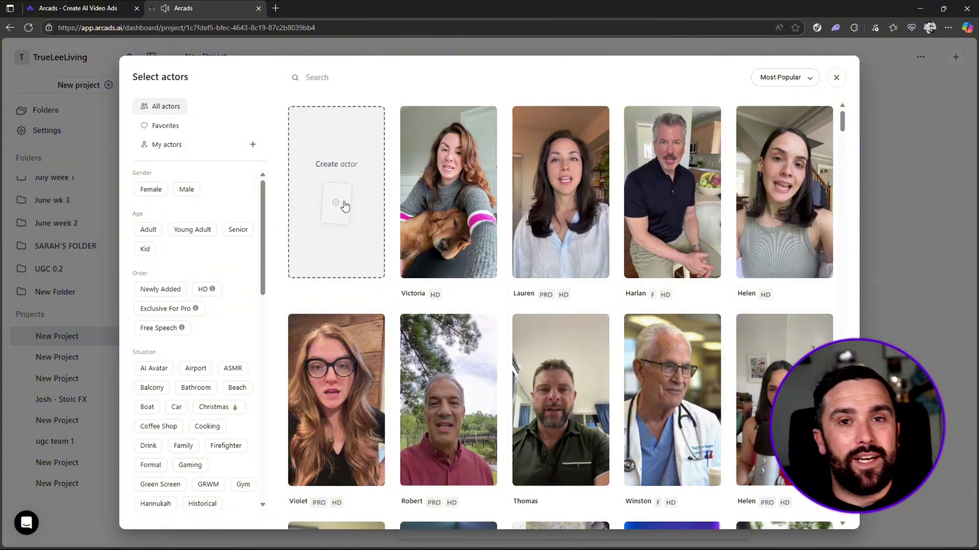
{"action": "left_click", "coordinate": [341, 206]}
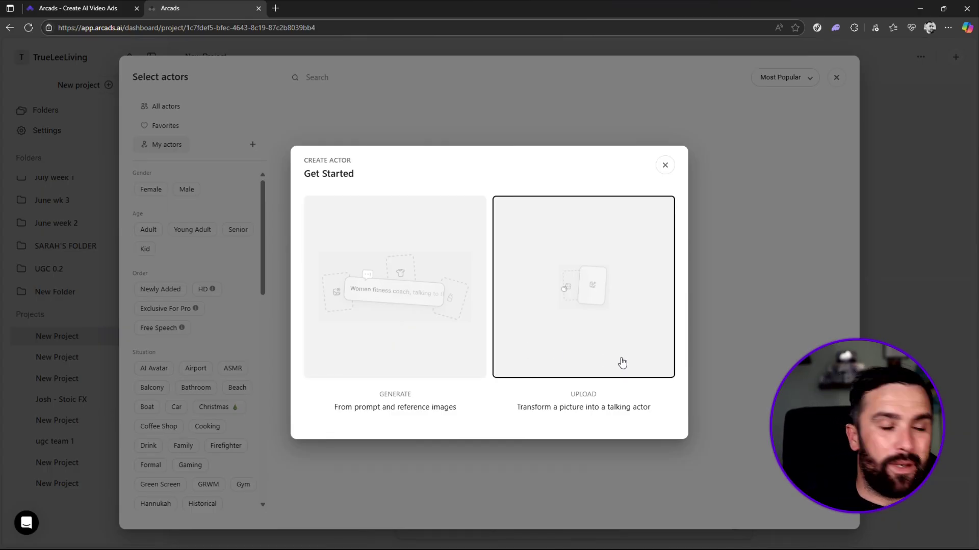
Choose Generate from prompt and describe the actor as 'young adult, 25-30 athletic and succesful'
{"action": "left_click", "coordinate": [437, 276]}
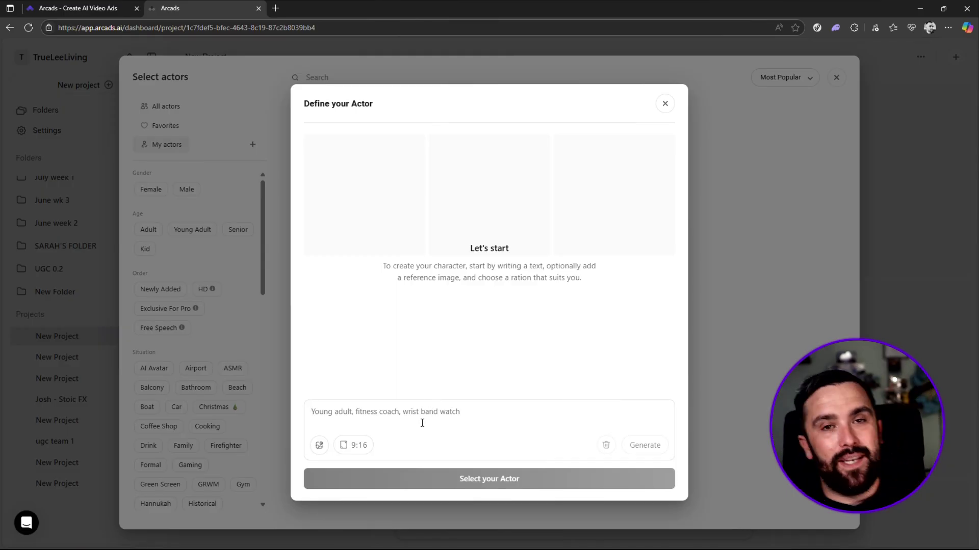
{"action": "left_click", "coordinate": [462, 414]}
{"action": "type", "text": "yong "}
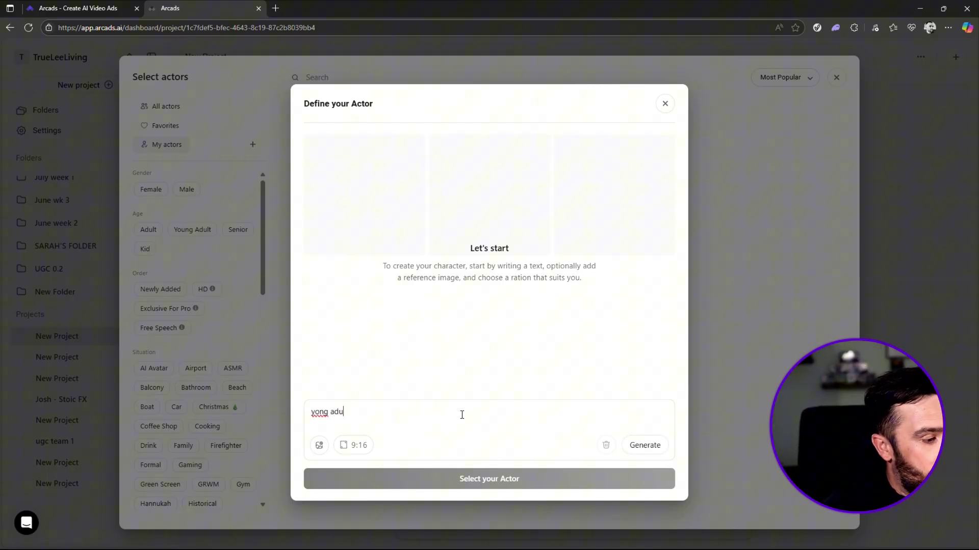
{"action": "type", "text": "adu"}
{"action": "key", "text": "BackSpace"}
{"action": "key", "text": "BackSpace"}
{"action": "key", "text": "BackSpace"}
{"action": "type", "text": "g ad"}
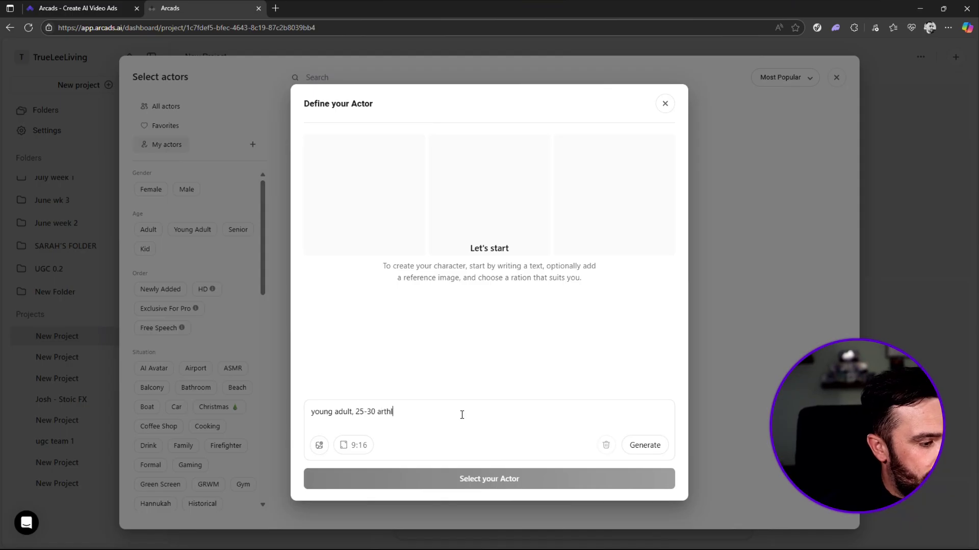
{"action": "type", "text": "ult, 25-30 athletic and succe"}
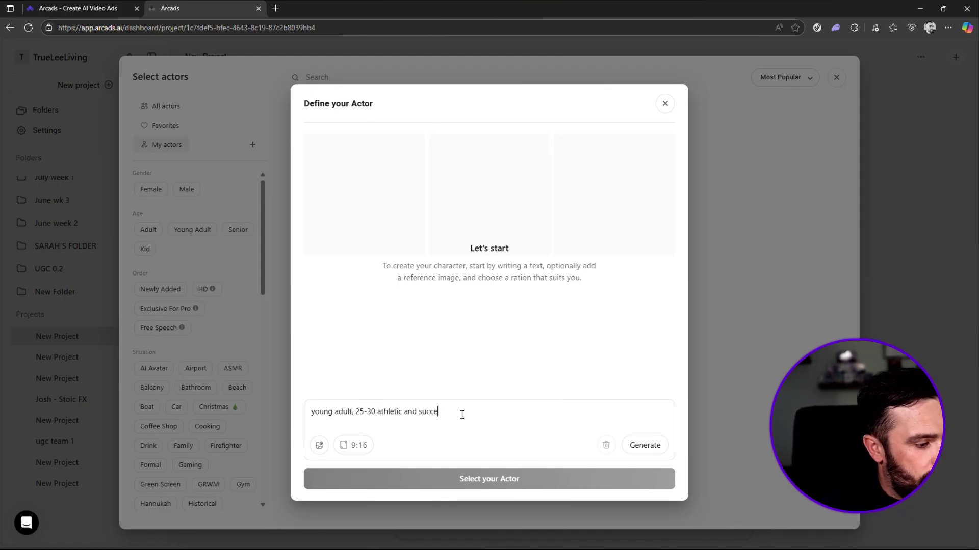
{"action": "type", "text": "sful"}
Generate actor images from the description and look over the three candidates
{"action": "left_click", "coordinate": [645, 446]}
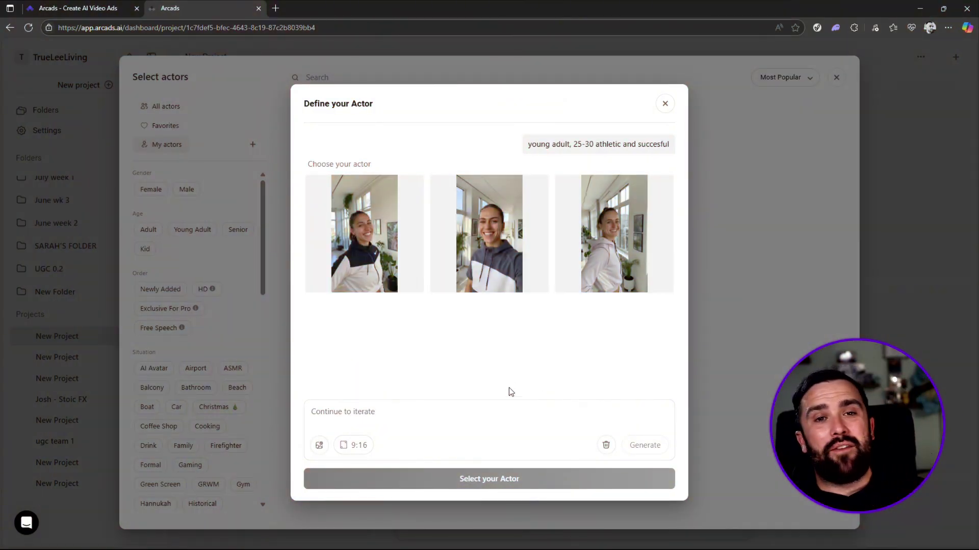
{"action": "mouse_move", "coordinate": [367, 249]}
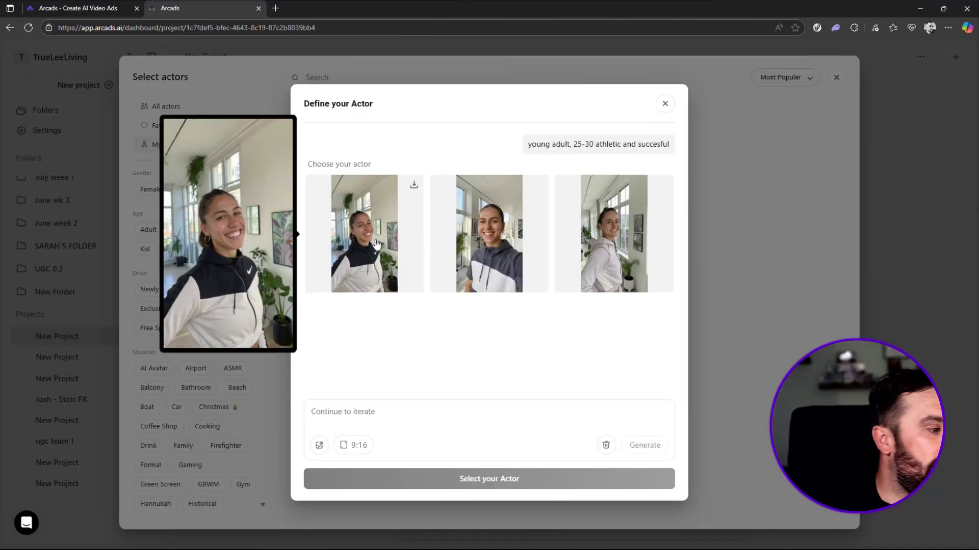
{"action": "mouse_move", "coordinate": [501, 243]}
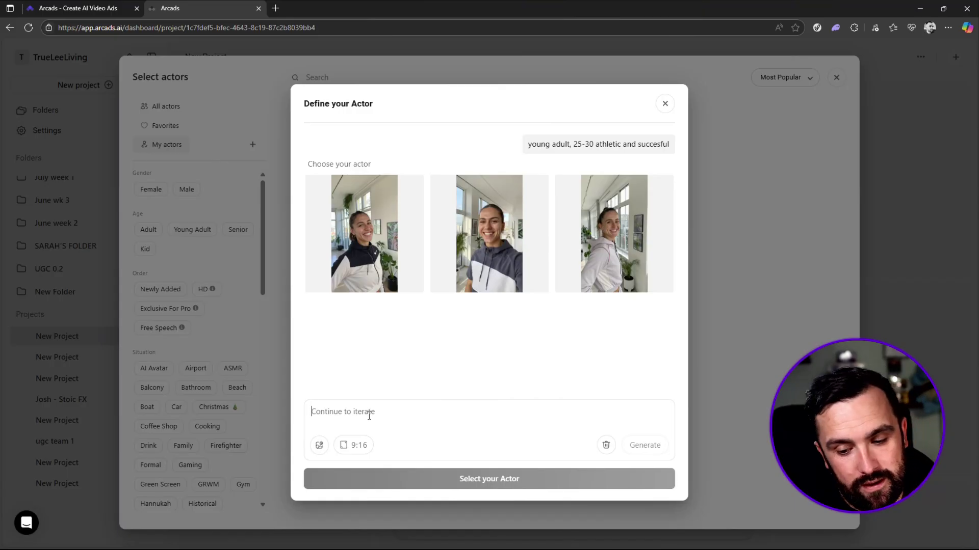
Change the background to a desk with two monitors showing forex charts and review the three results
{"action": "type", "text": "p"}
{"action": "key", "text": "BackSpace"}
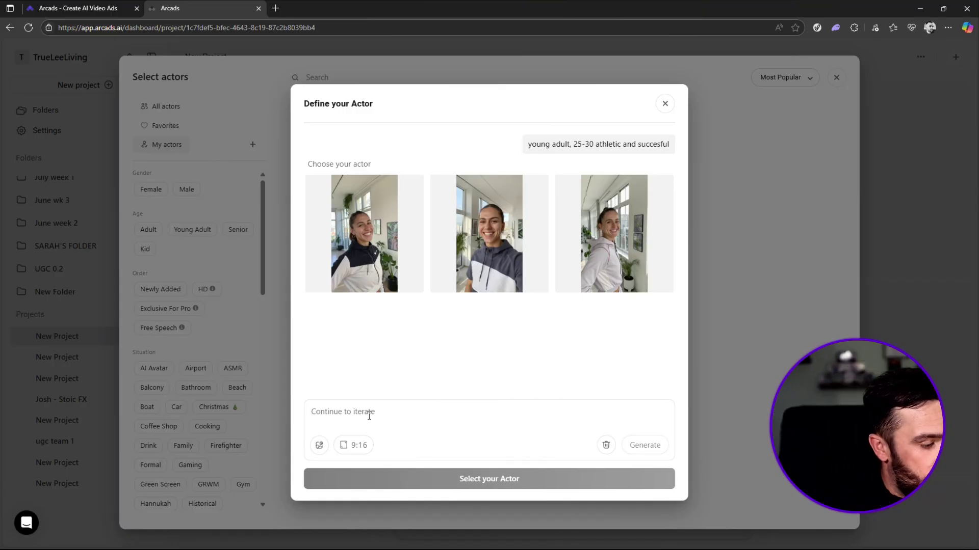
{"action": "type", "text": "please change bac"}
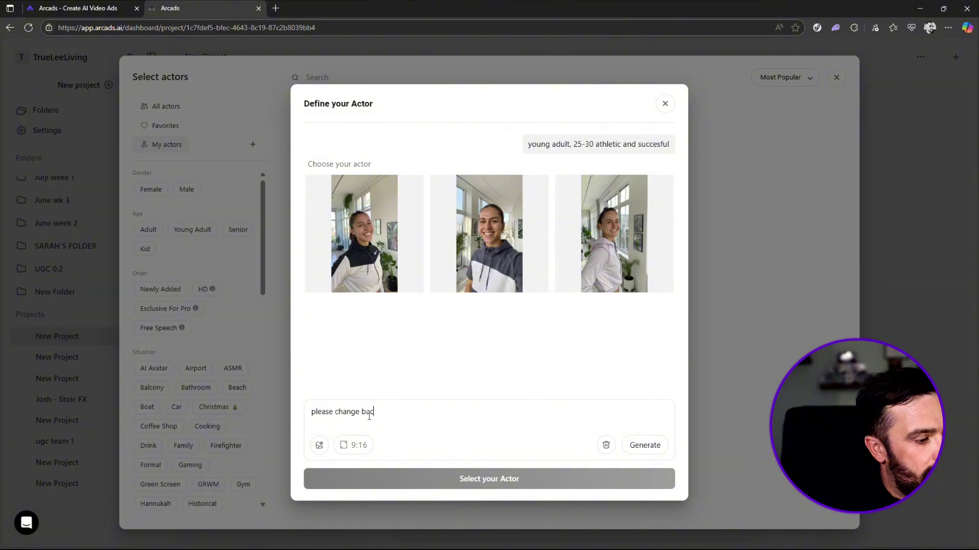
{"action": "type", "text": "kground to"}
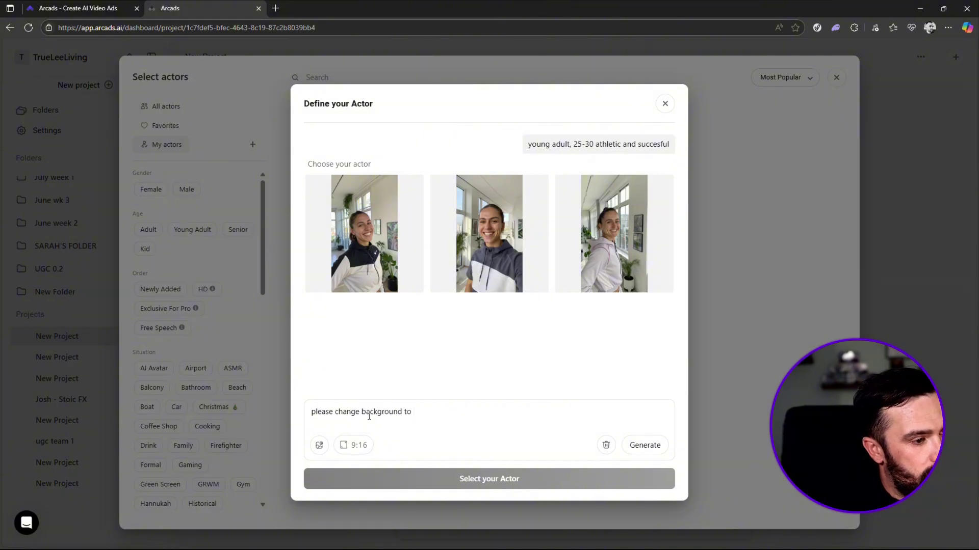
{"action": "type", "text": " be sitting at a "}
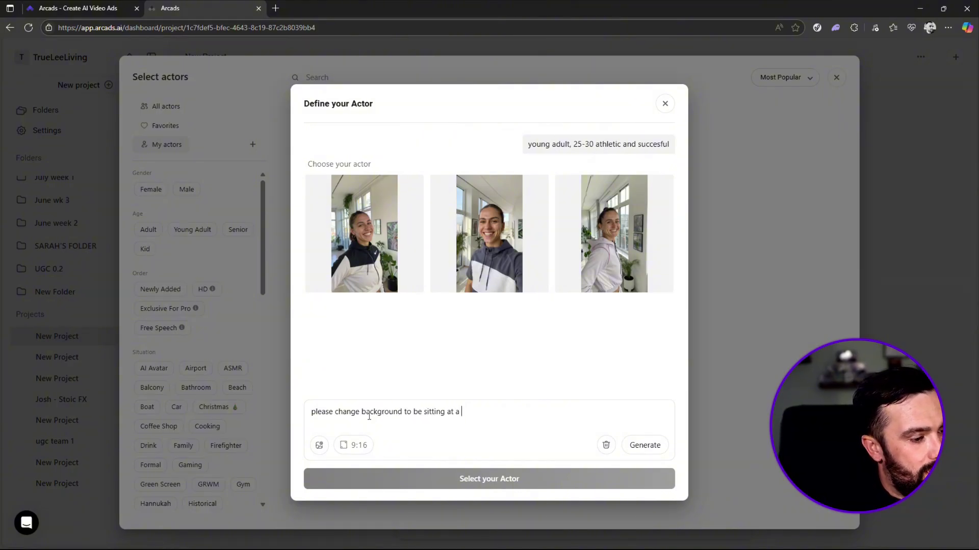
{"action": "type", "text": "computer with 2 monitors"}
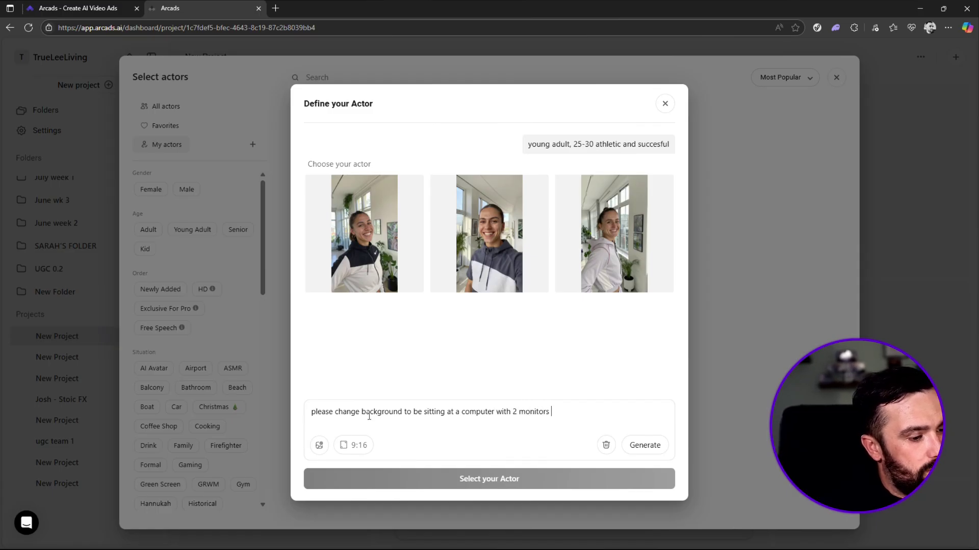
{"action": "type", "text": " showing the forex "}
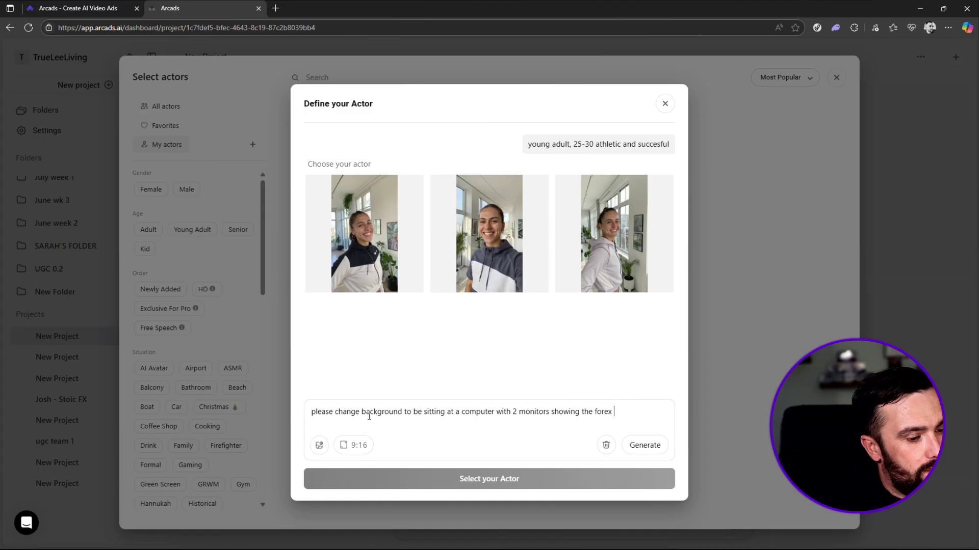
{"action": "type", "text": "charts"}
{"action": "key", "text": "Return"}
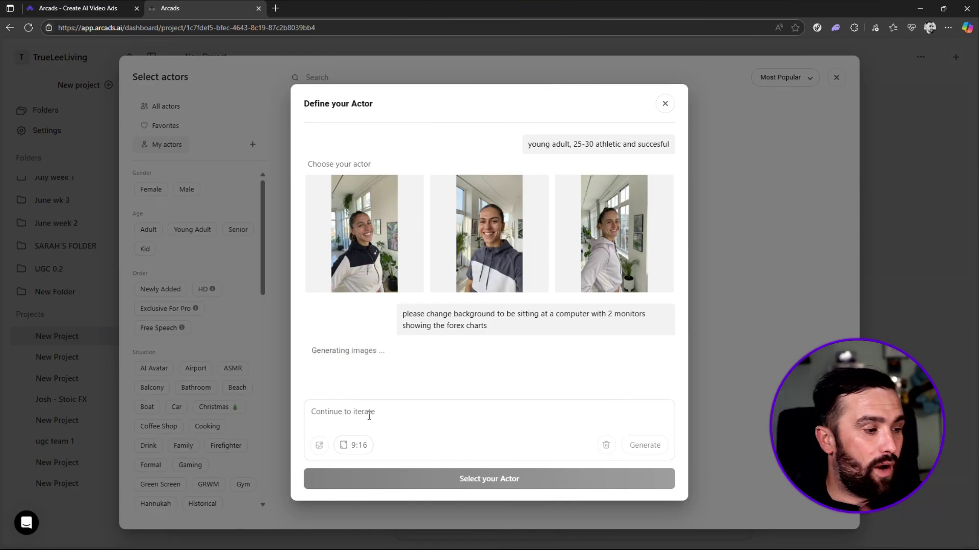
{"action": "left_click", "coordinate": [369, 415]}
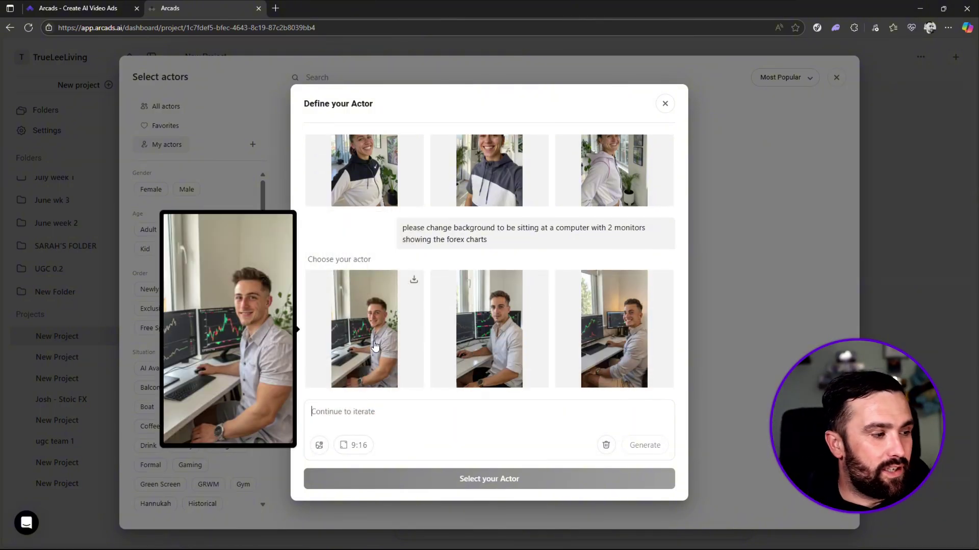
{"action": "mouse_move", "coordinate": [609, 330]}
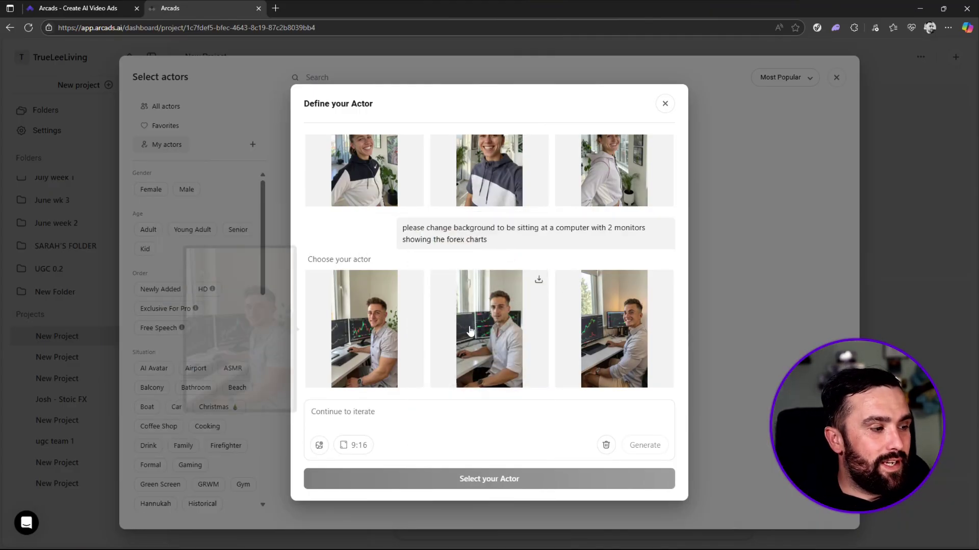
{"action": "mouse_move", "coordinate": [484, 328]}
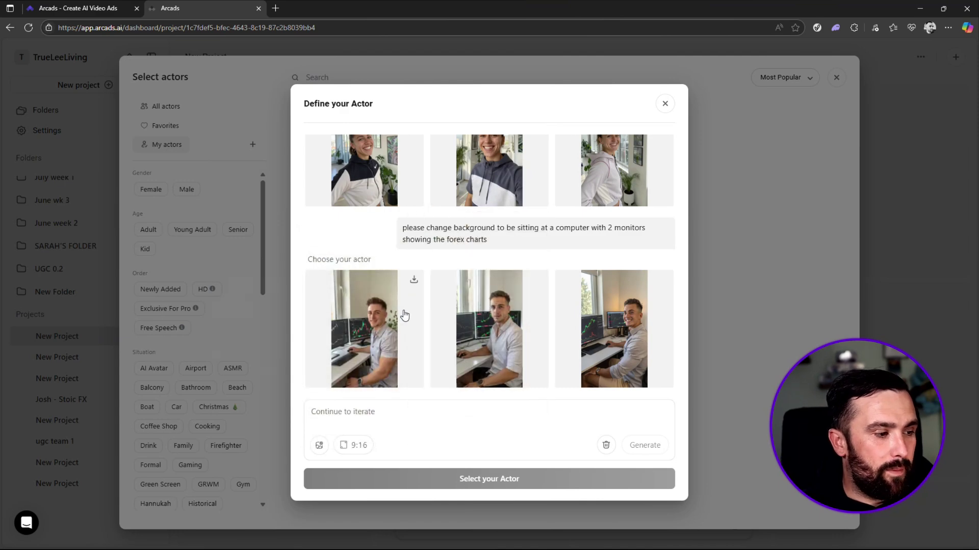
Select the first desk image as the actor, directed to be excited while looking at the camera
{"action": "left_click", "coordinate": [386, 325]}
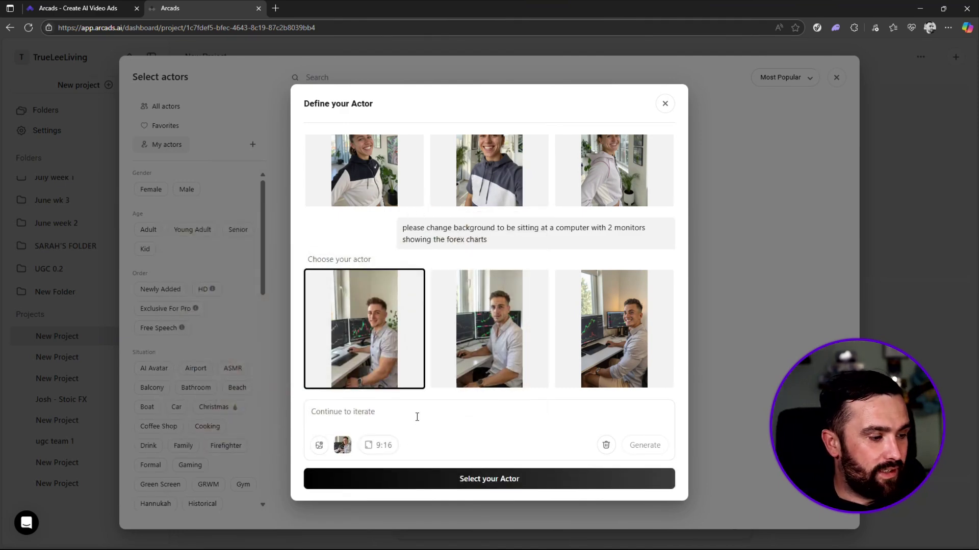
{"action": "left_click", "coordinate": [402, 363]}
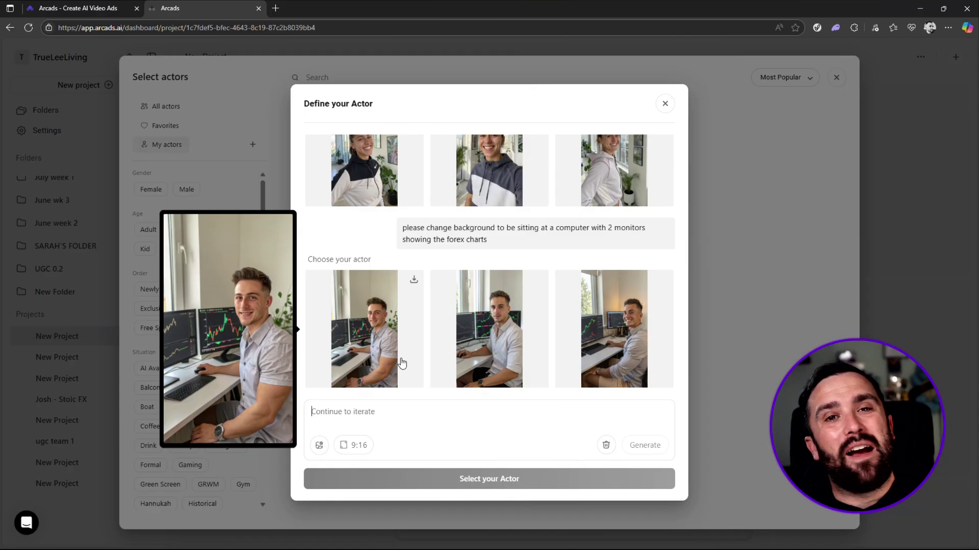
{"action": "left_click", "coordinate": [366, 338]}
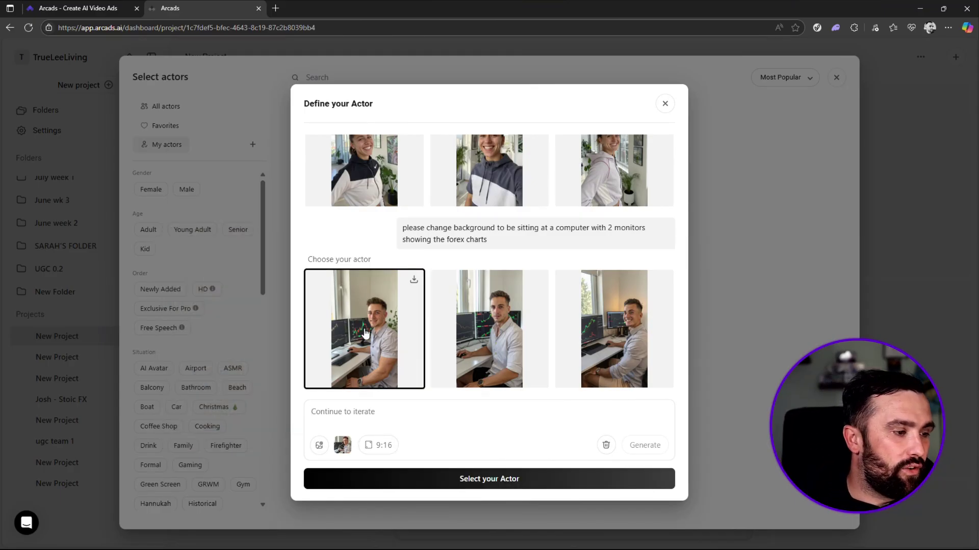
{"action": "left_click", "coordinate": [486, 481]}
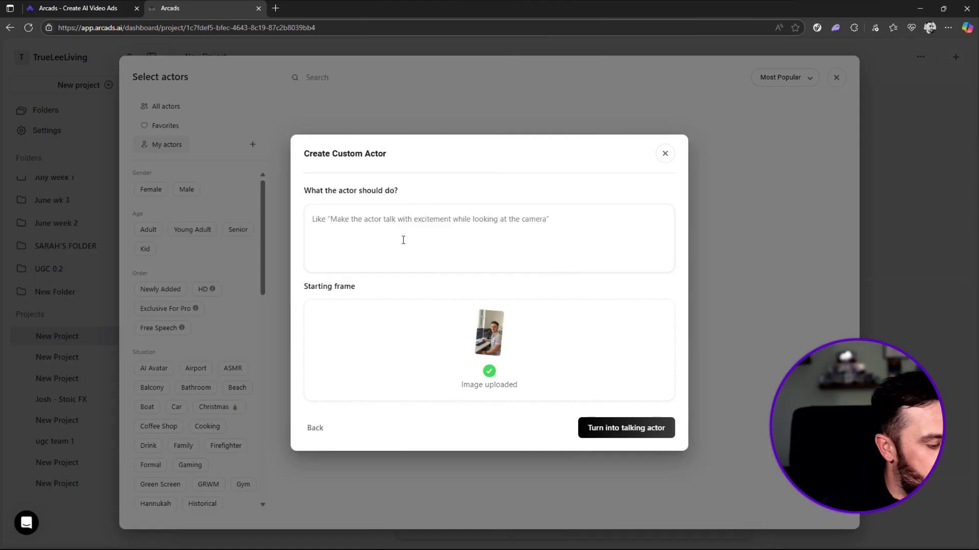
{"action": "type", "text": "make the acrtor"}
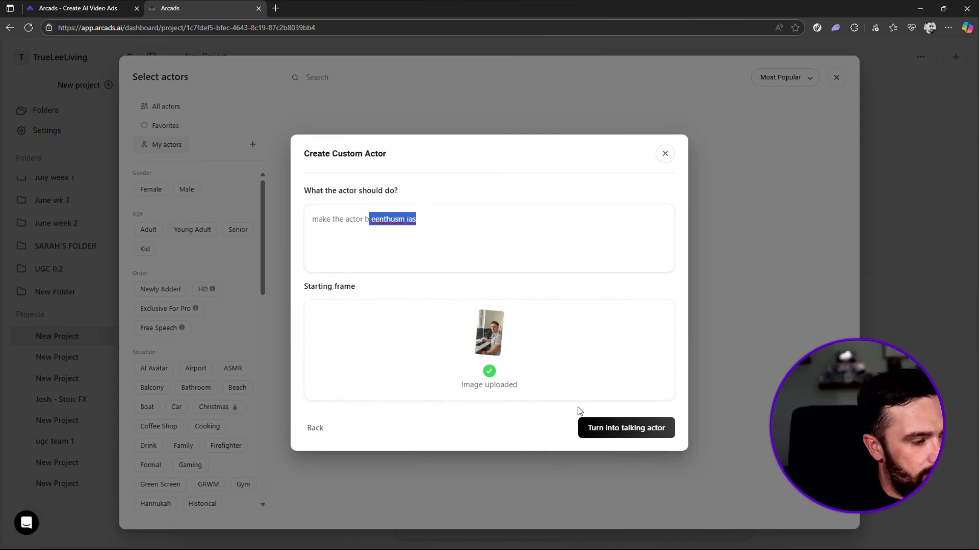
{"action": "type", "text": " be excit"}
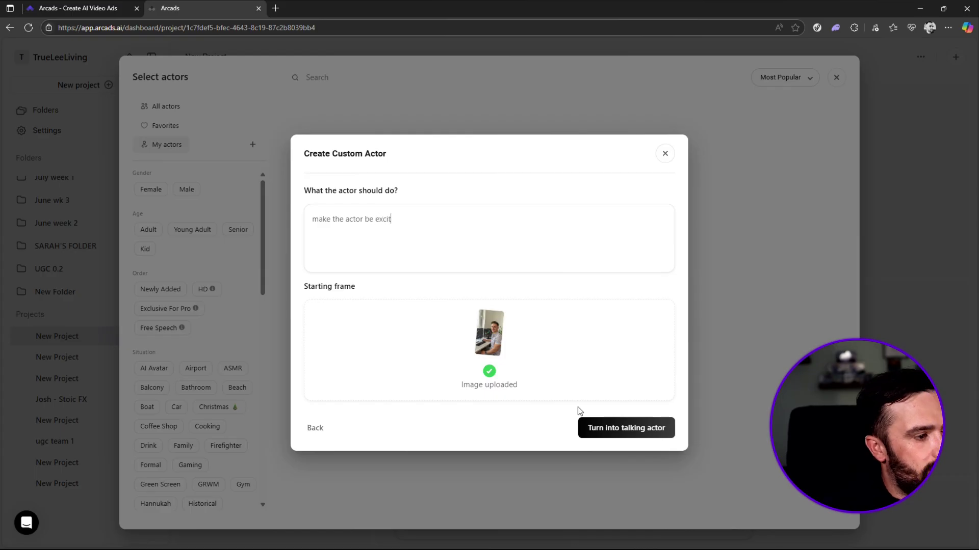
{"action": "type", "text": "ed while I"}
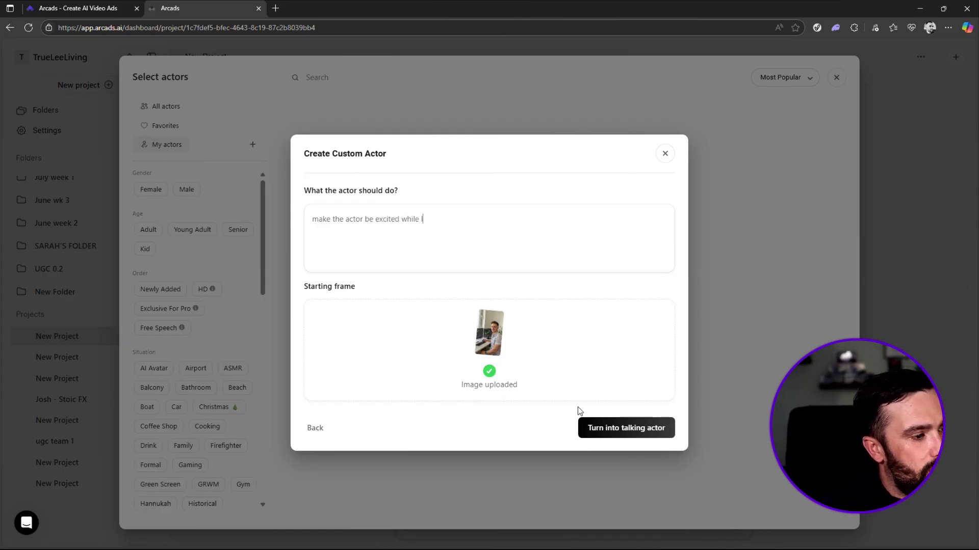
{"action": "type", "text": "ooking at the camera"}
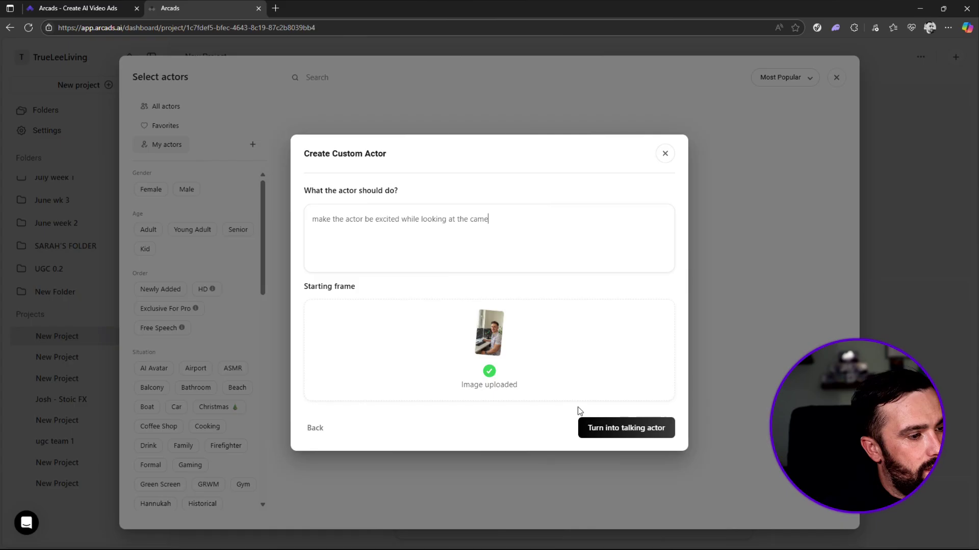
{"action": "left_click", "coordinate": [635, 428]}
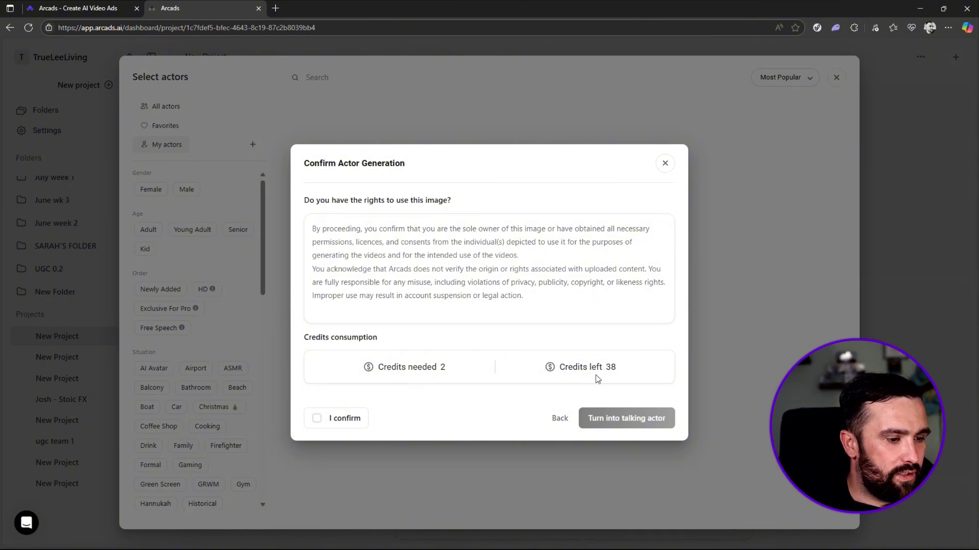
Confirm image rights, compare the Vincent voices, and pick Vincent Excited to start generating
{"action": "left_click", "coordinate": [350, 421]}
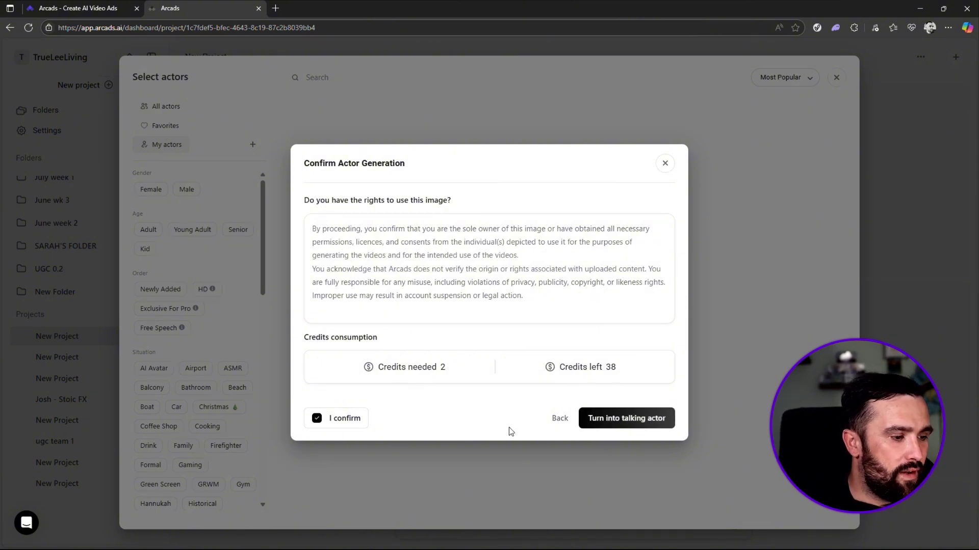
{"action": "left_click", "coordinate": [631, 426]}
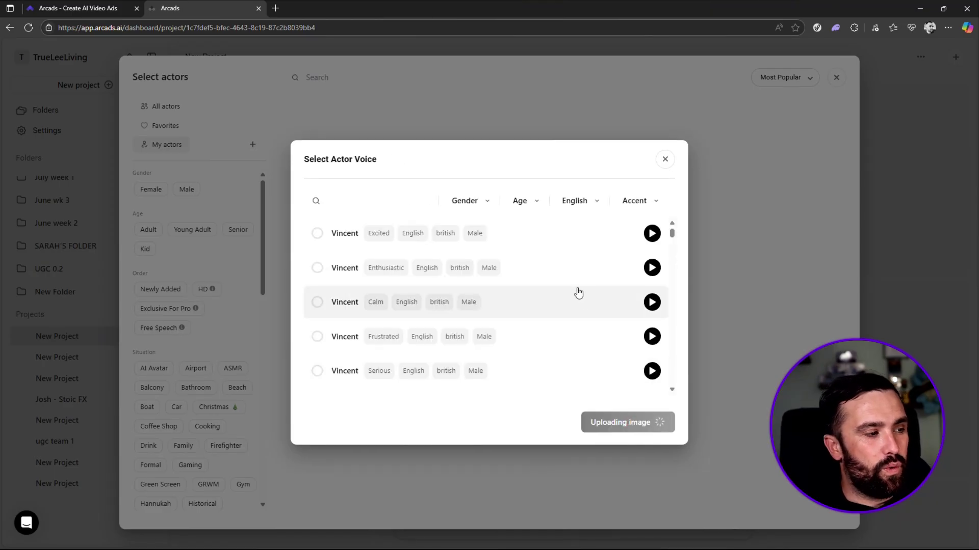
{"action": "left_click", "coordinate": [652, 234]}
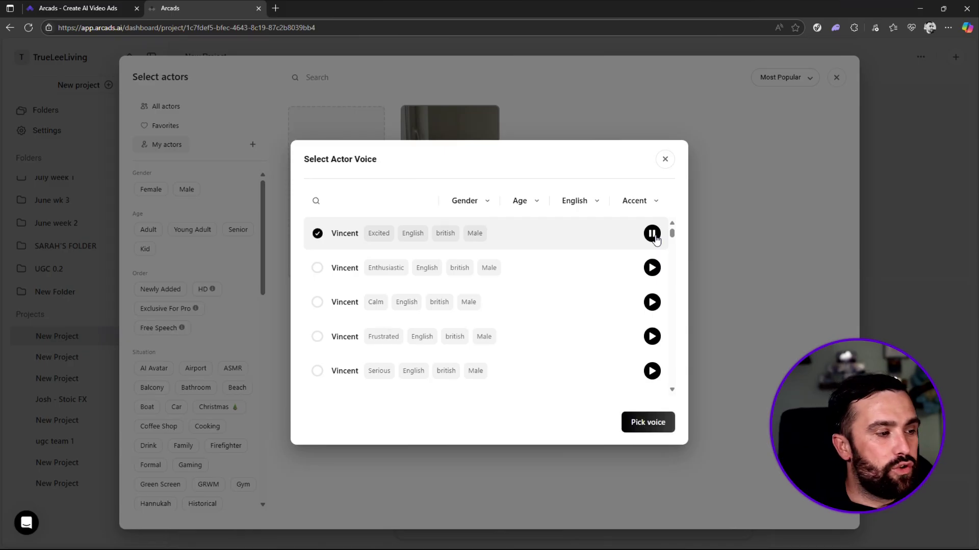
{"action": "left_click", "coordinate": [652, 267]}
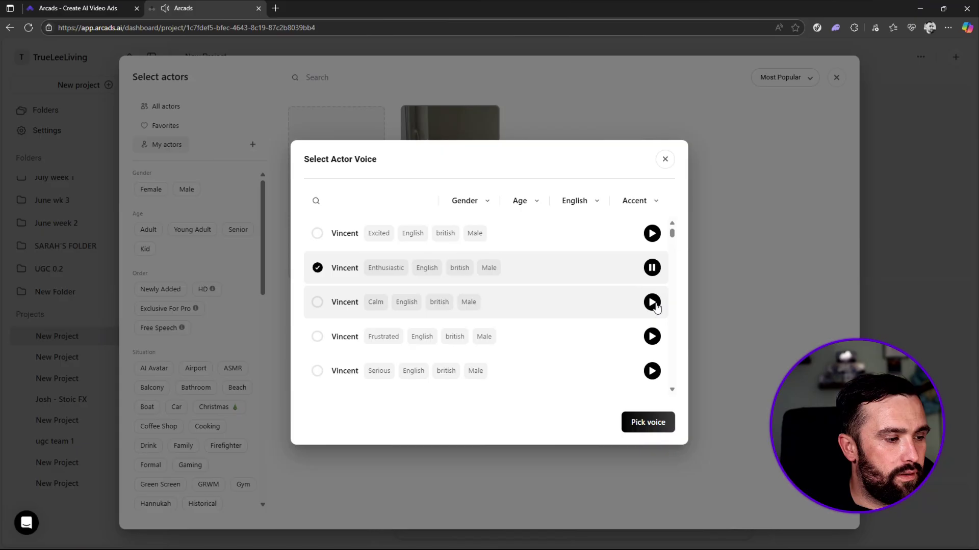
{"action": "left_click", "coordinate": [652, 303]}
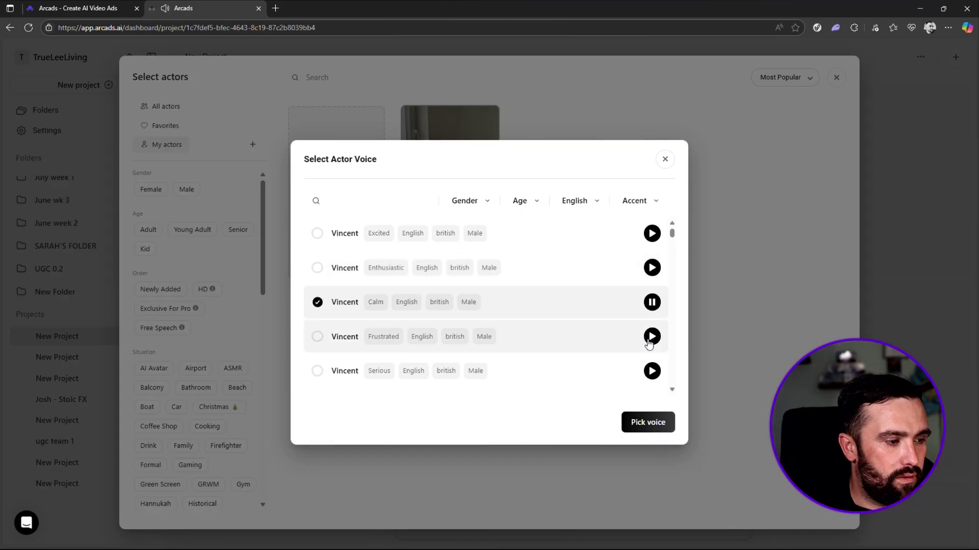
{"action": "left_click", "coordinate": [652, 336]}
{"action": "left_click", "coordinate": [562, 233]}
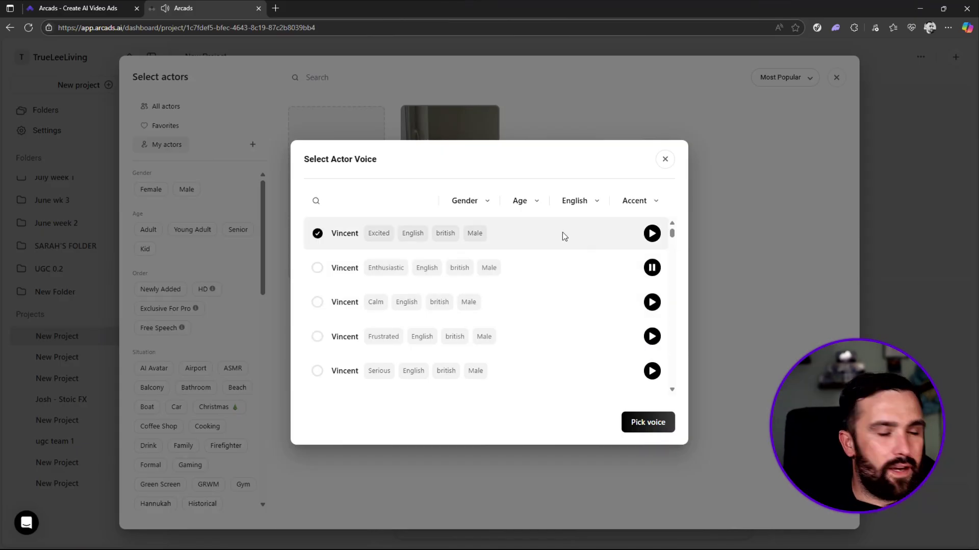
{"action": "left_click", "coordinate": [645, 424]}
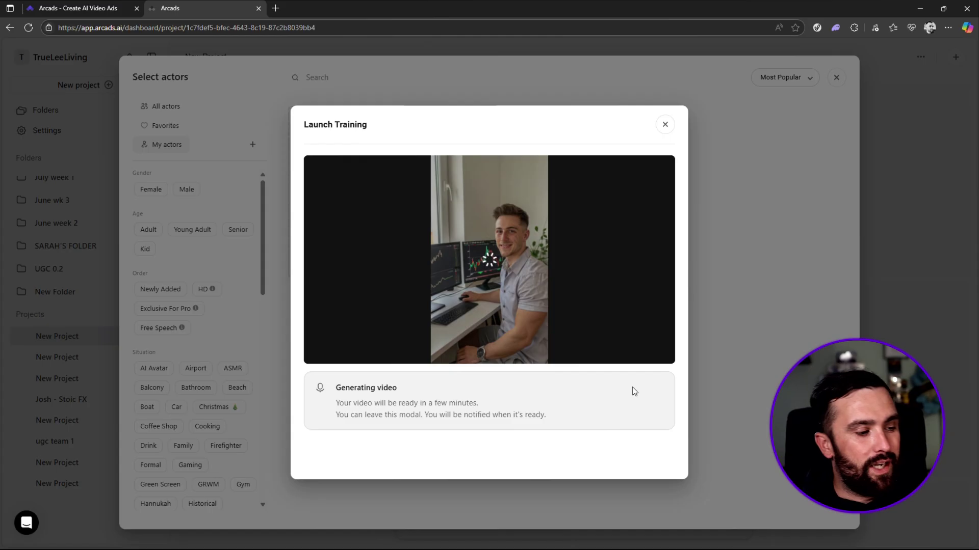
Open the ready Draft desk actor, watch its 5-second clip full screen, then close it
{"action": "left_click", "coordinate": [665, 125]}
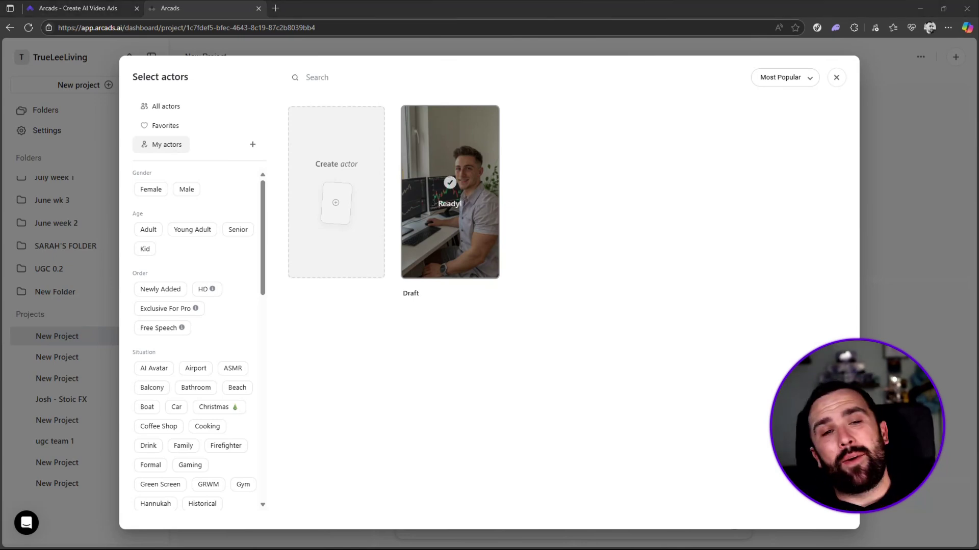
{"action": "left_click", "coordinate": [472, 199]}
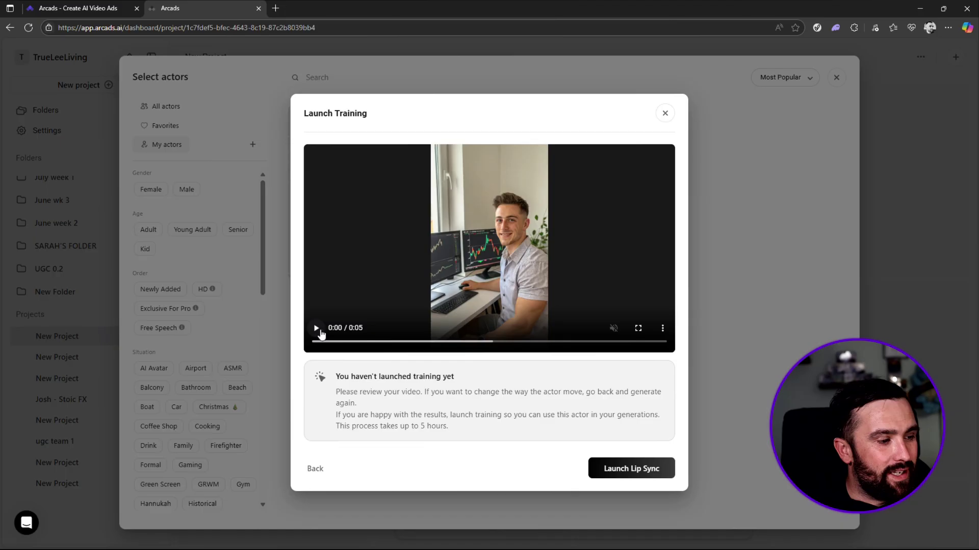
{"action": "left_click", "coordinate": [638, 328]}
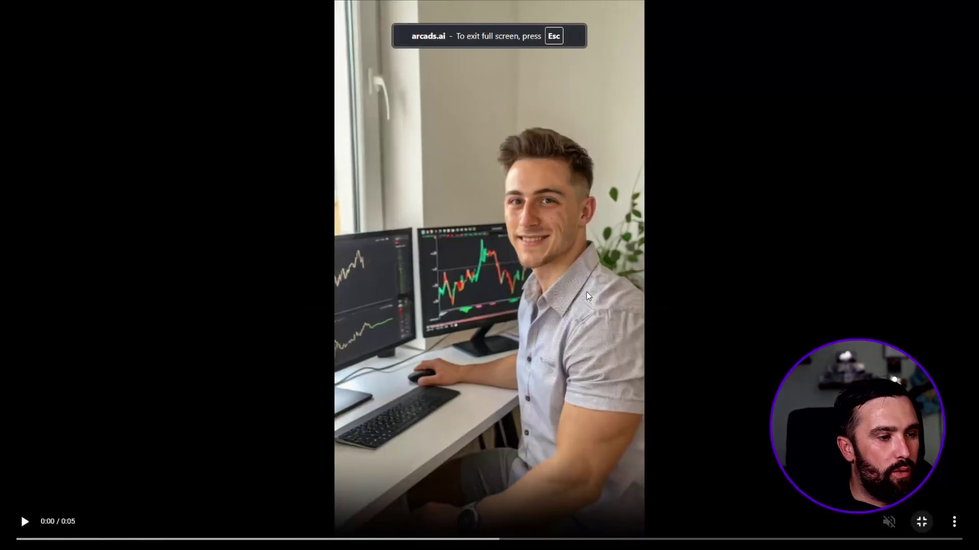
{"action": "left_click", "coordinate": [27, 523]}
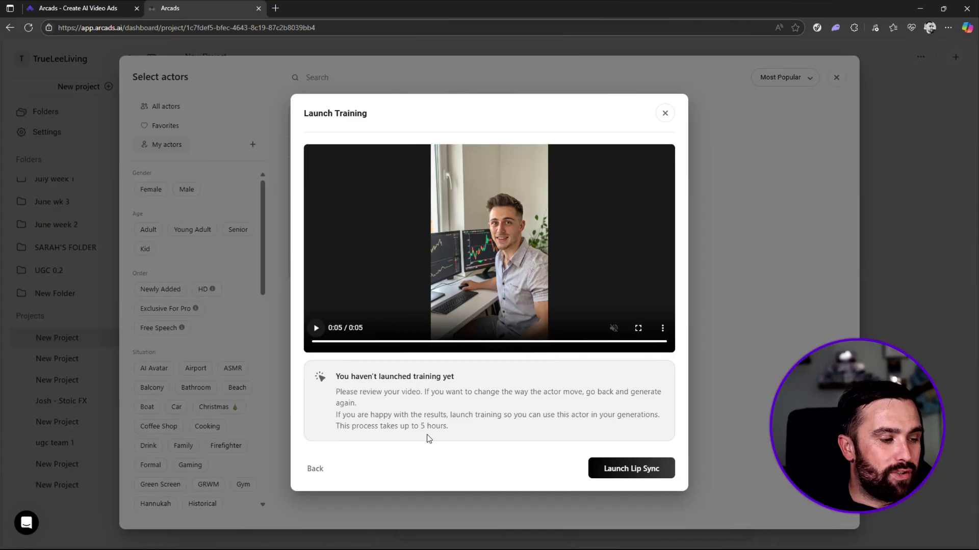
{"action": "left_click", "coordinate": [667, 114]}
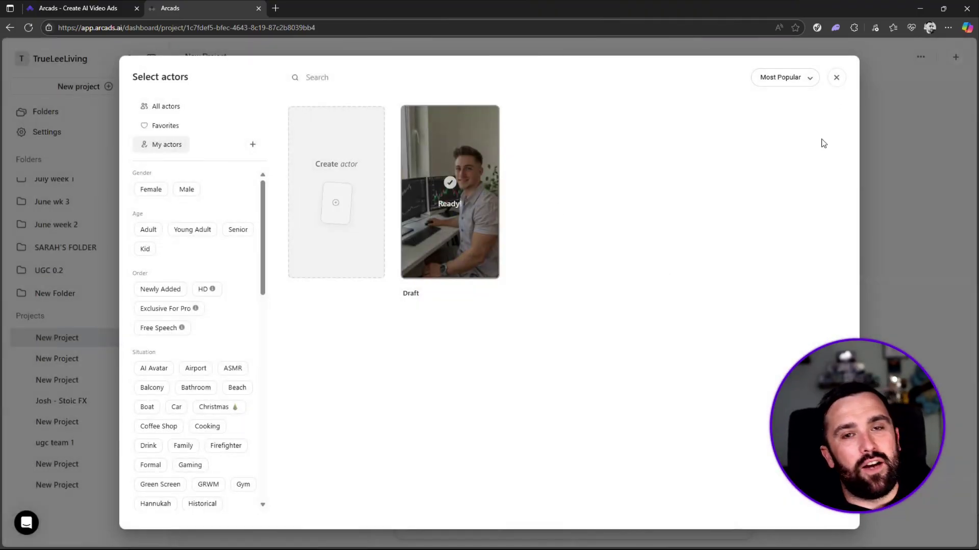